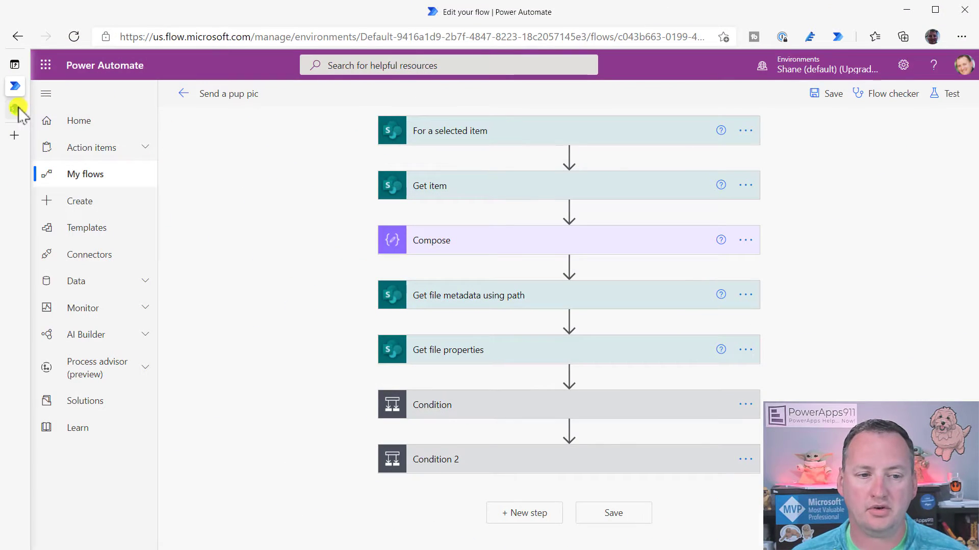
Leave the Send a pup pic flow editor for the SharePoint Doggie Data list
click(16, 107)
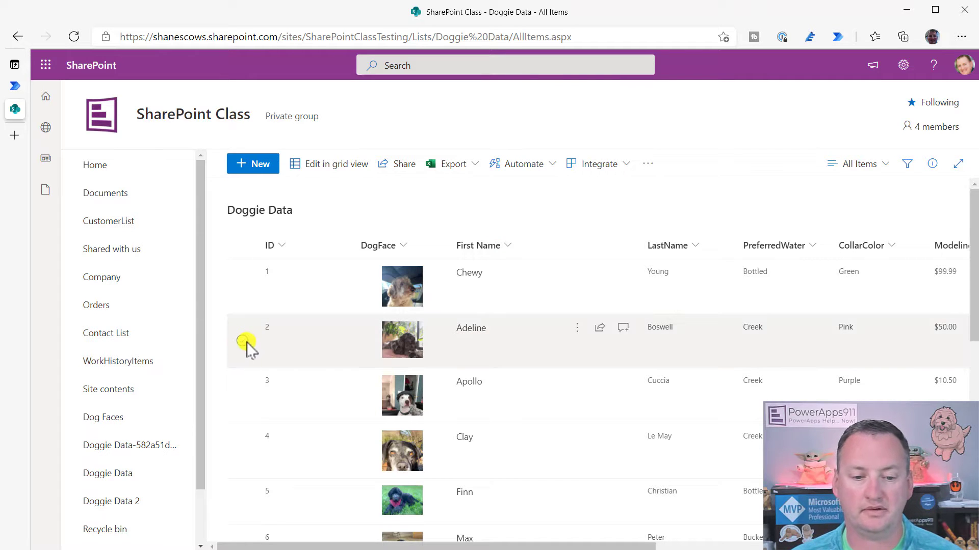
click(244, 341)
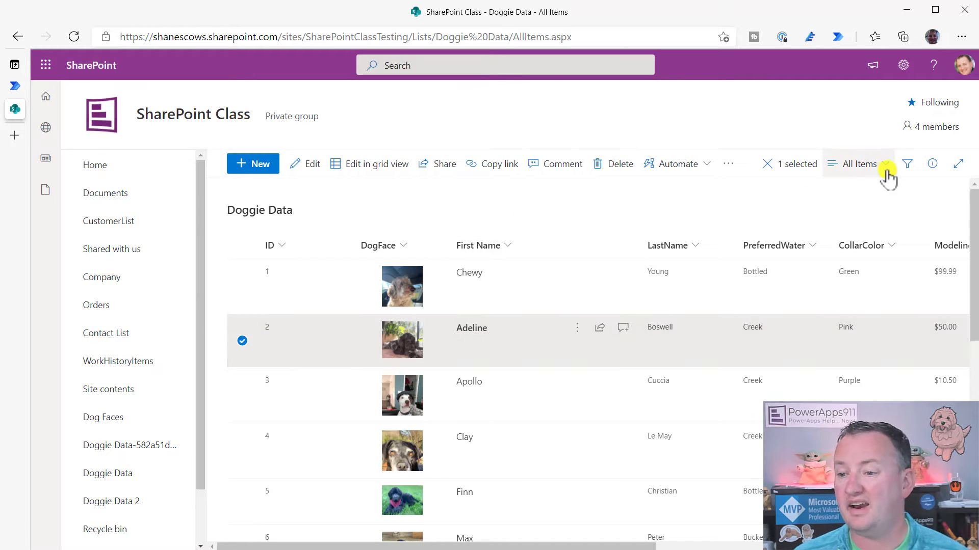
click(690, 168)
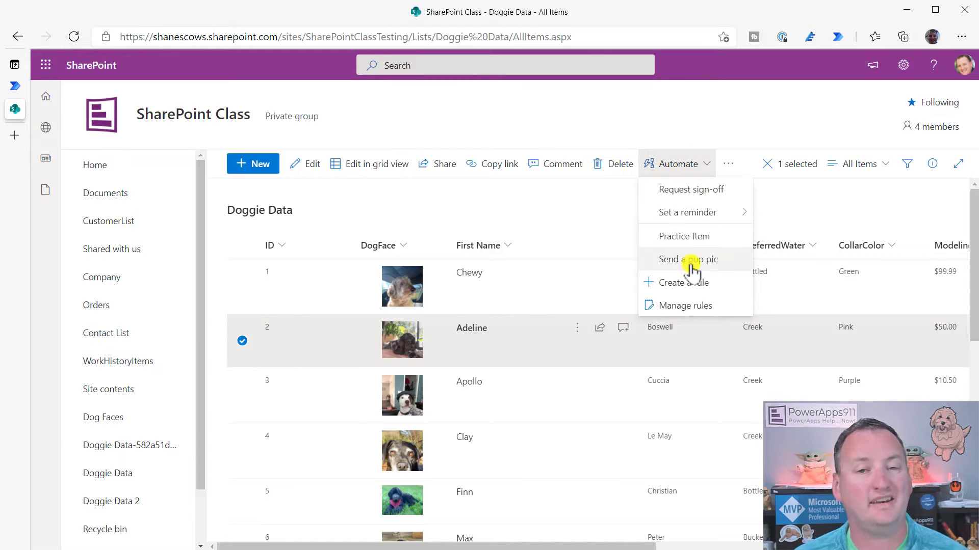
click(691, 263)
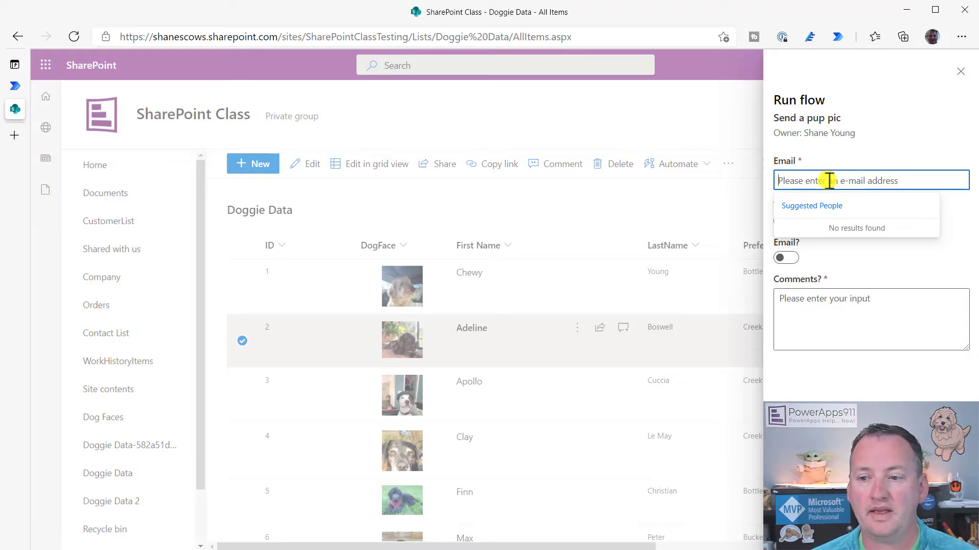
text(shane)
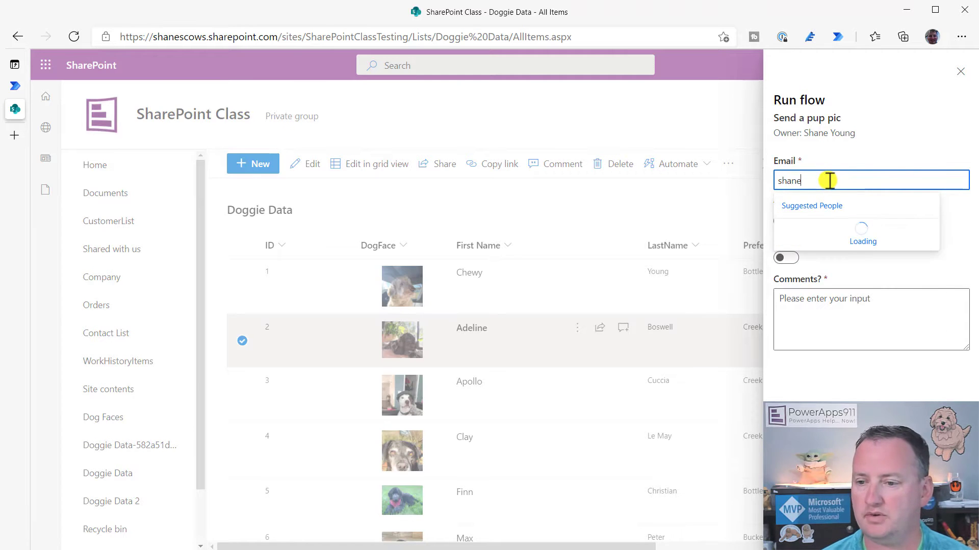
click(843, 232)
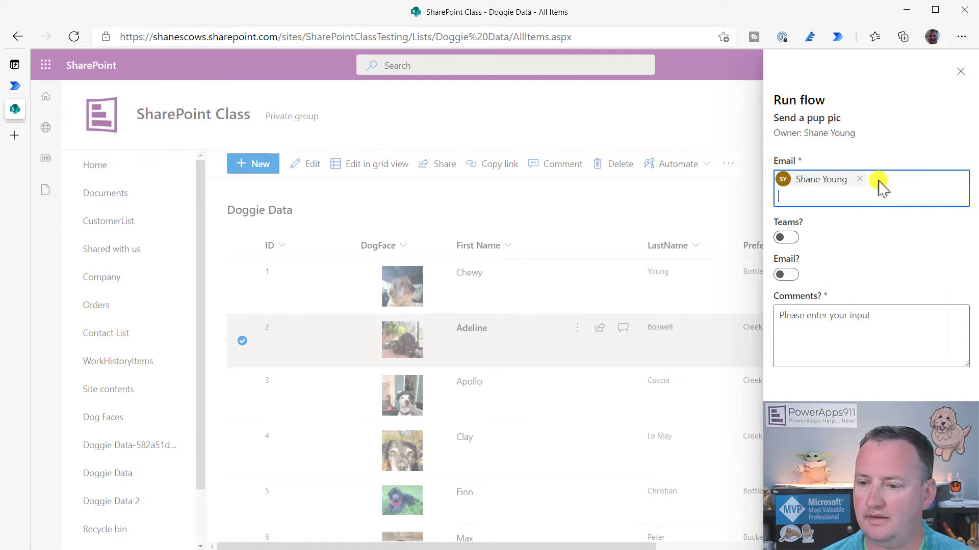
text(chewy)
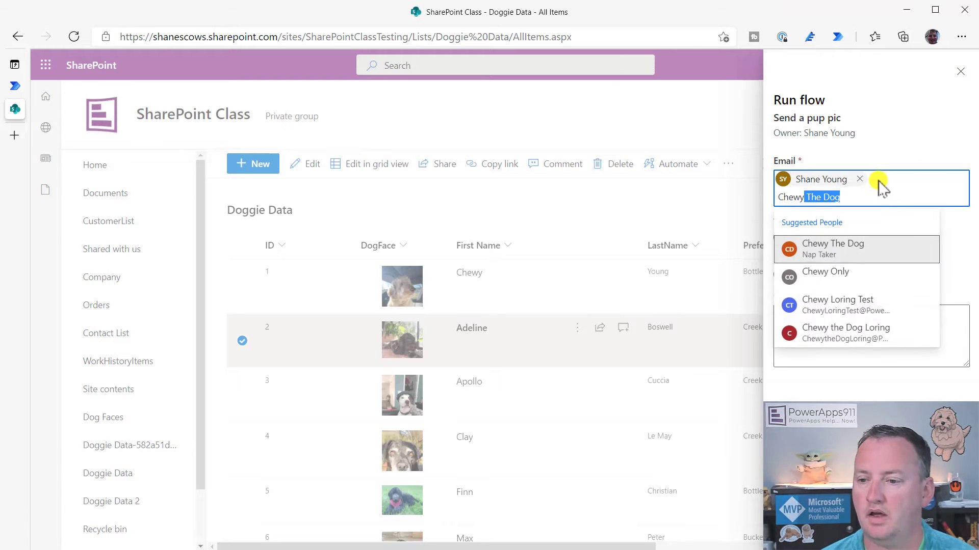
key(Return)
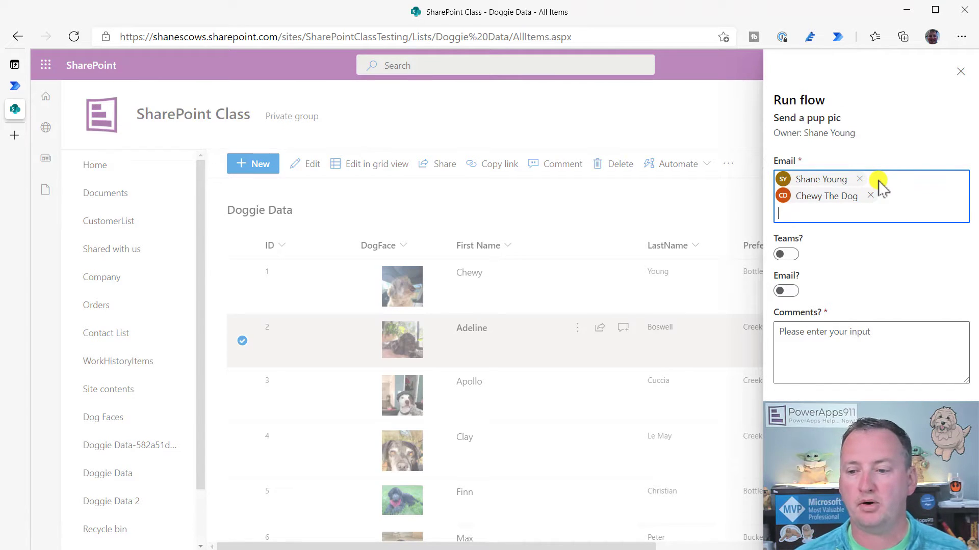
click(788, 255)
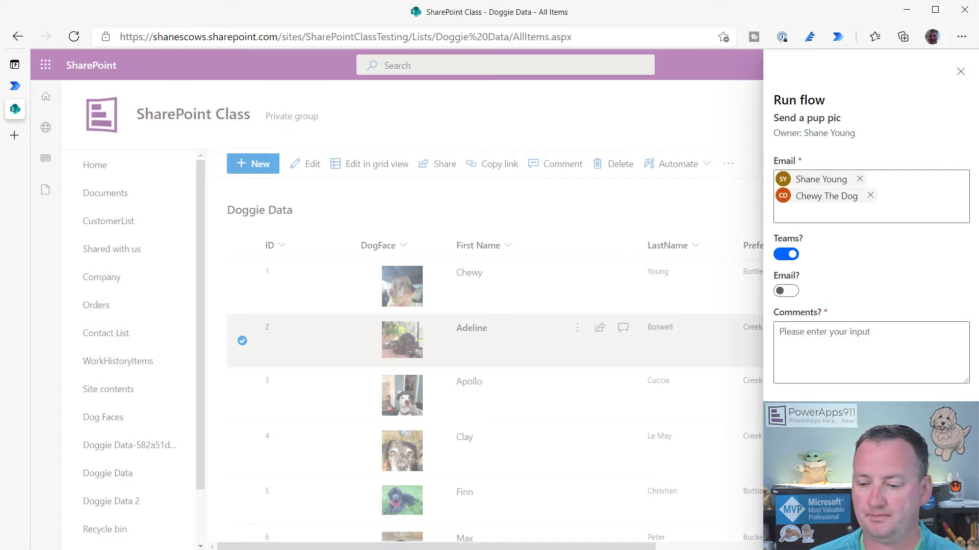
key(Escape)
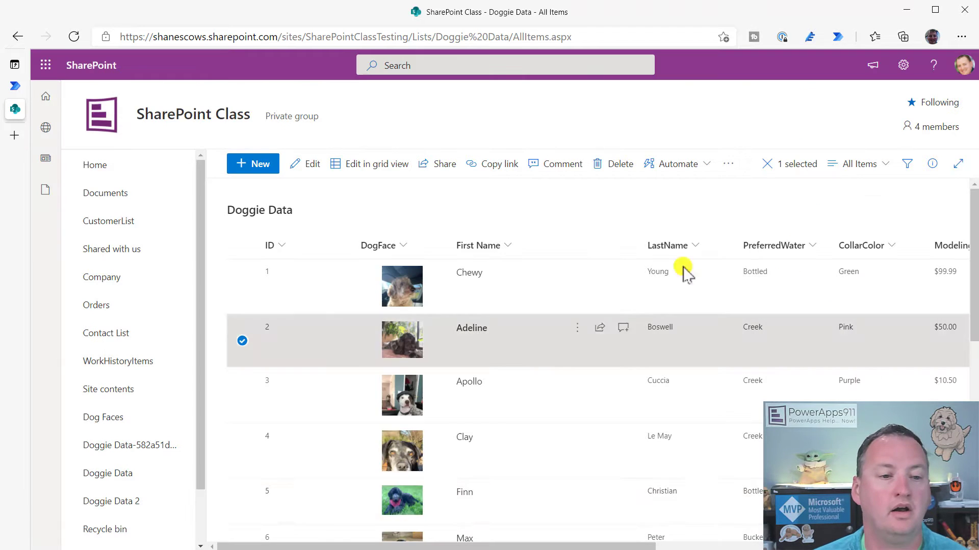
Back in the flow editor, review the trigger's Email input and the Compose expression
click(14, 86)
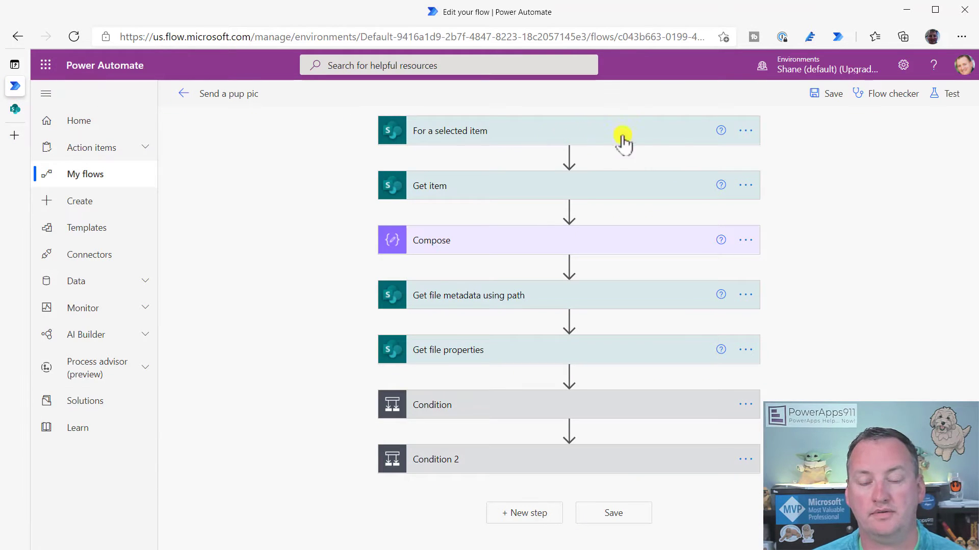
click(574, 138)
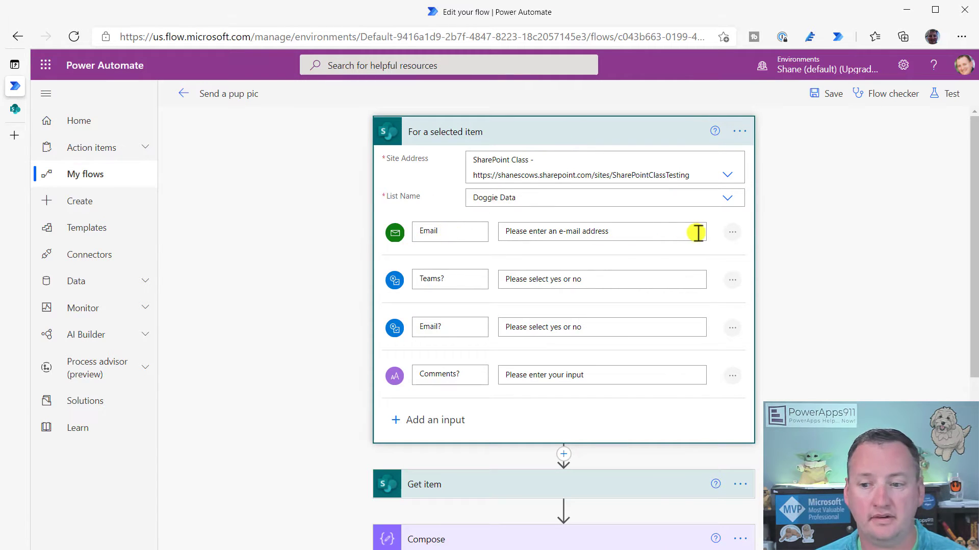
click(732, 232)
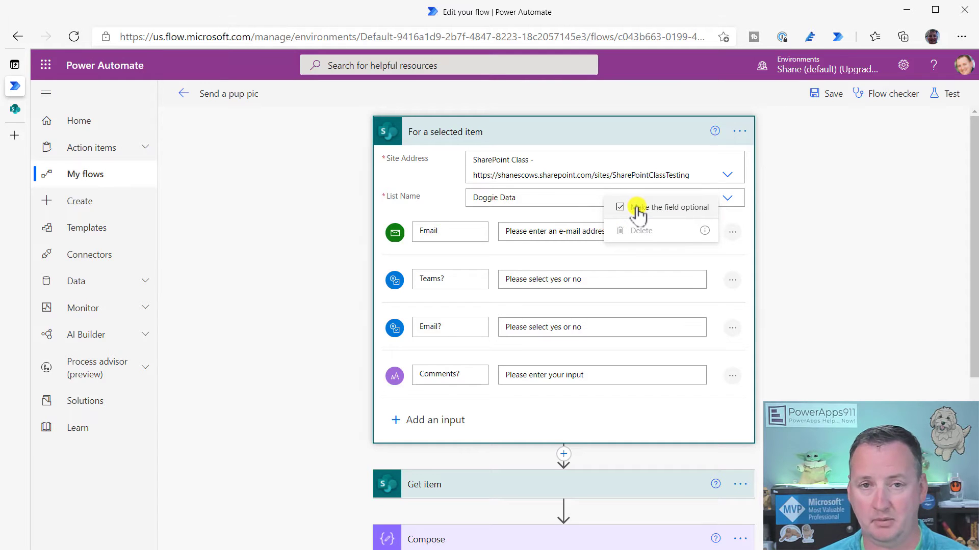
click(786, 212)
click(562, 131)
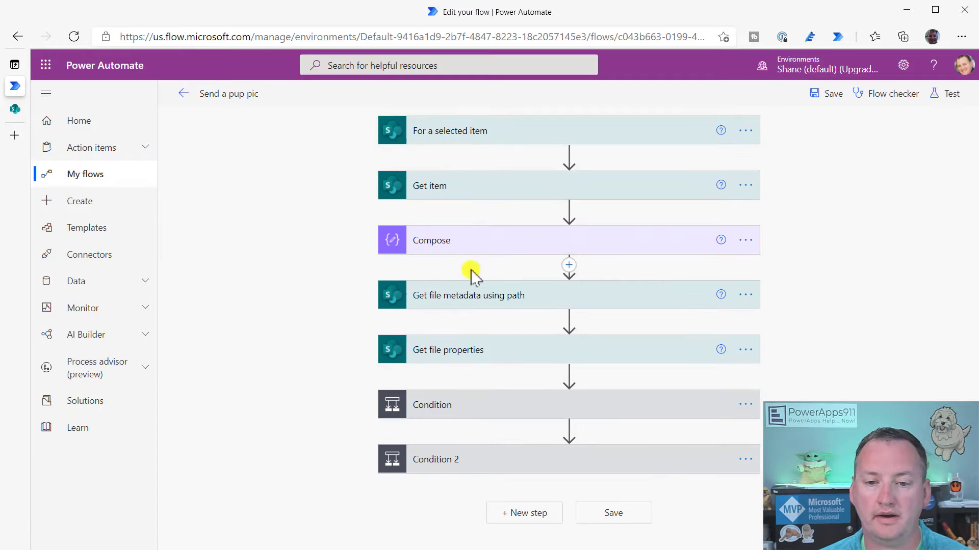
click(519, 246)
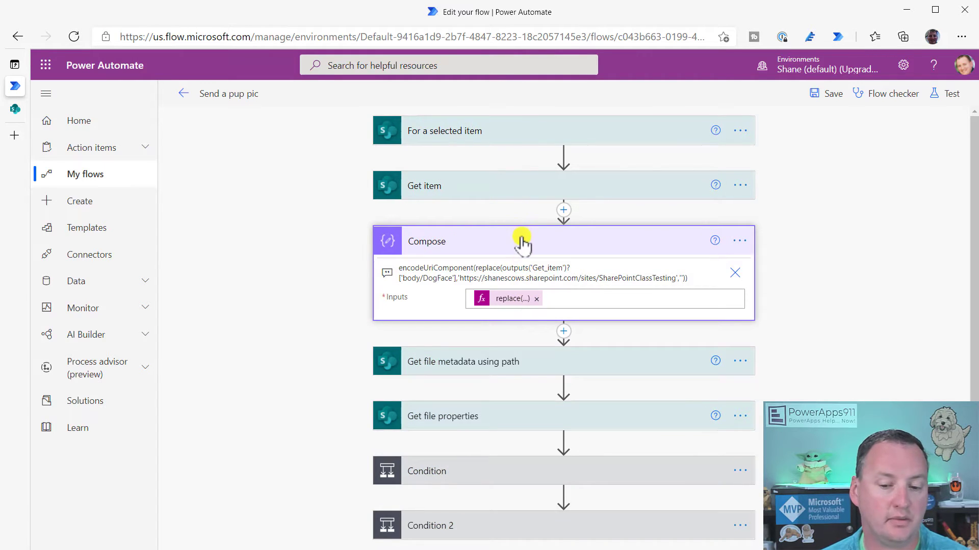
click(520, 241)
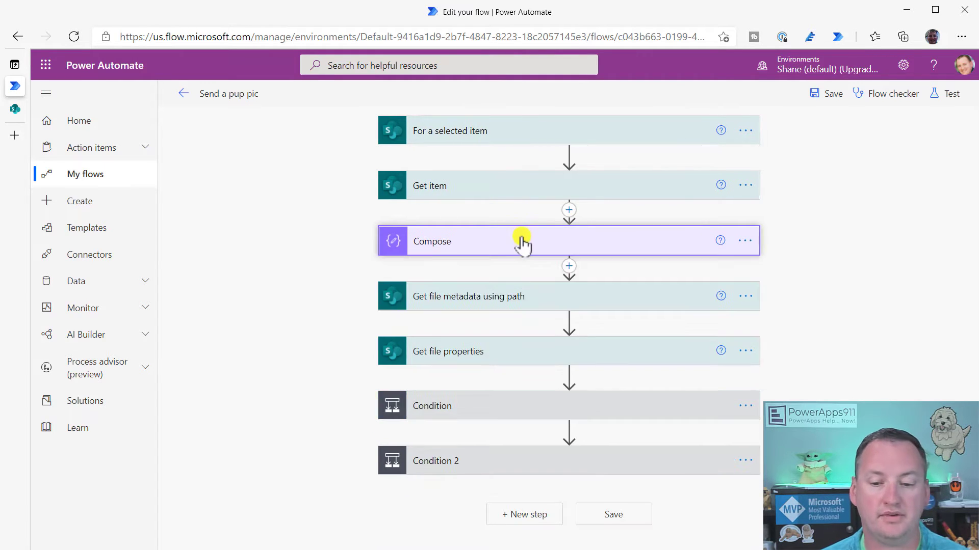
Review the first Condition and its Send an email (V2) fields, then collapse it
click(544, 407)
scroll(476, 343, down, 4)
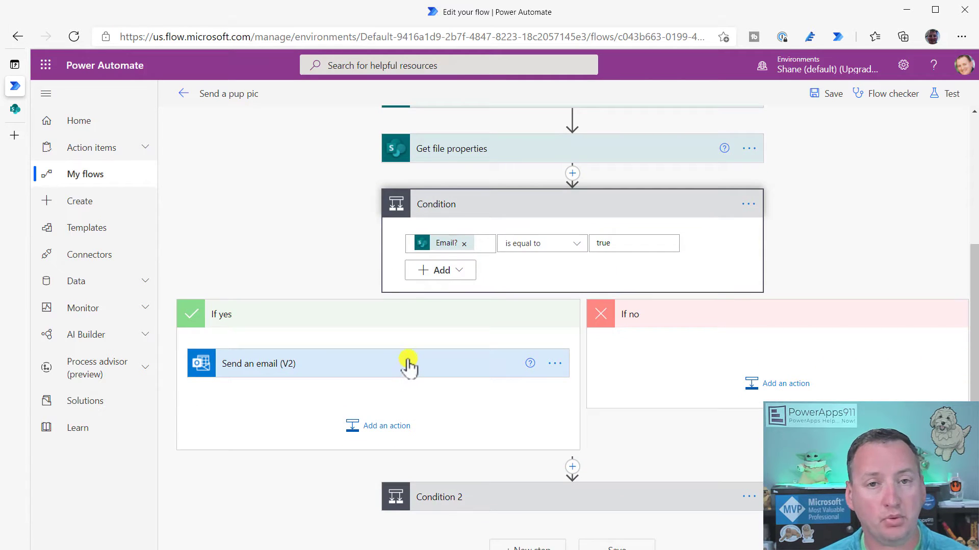
click(408, 363)
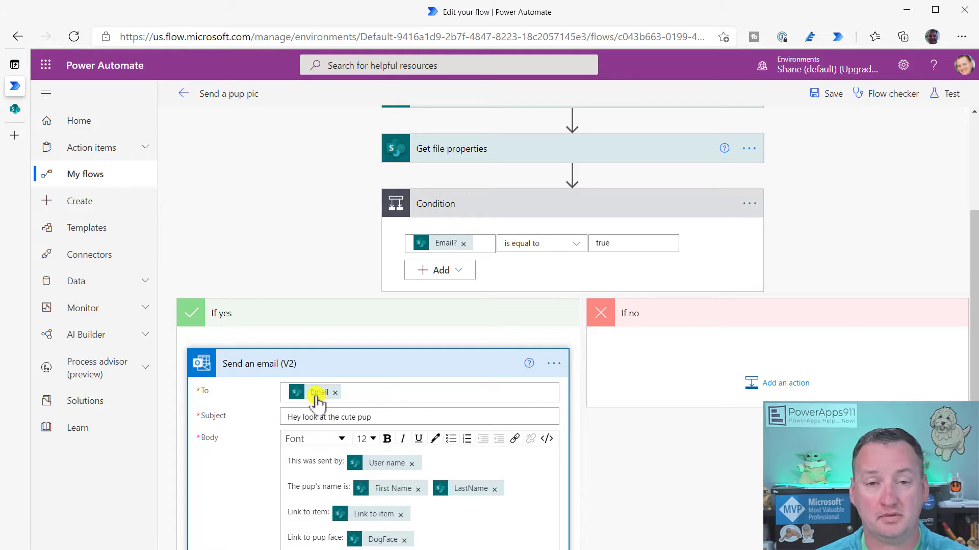
mouse_move(320, 399)
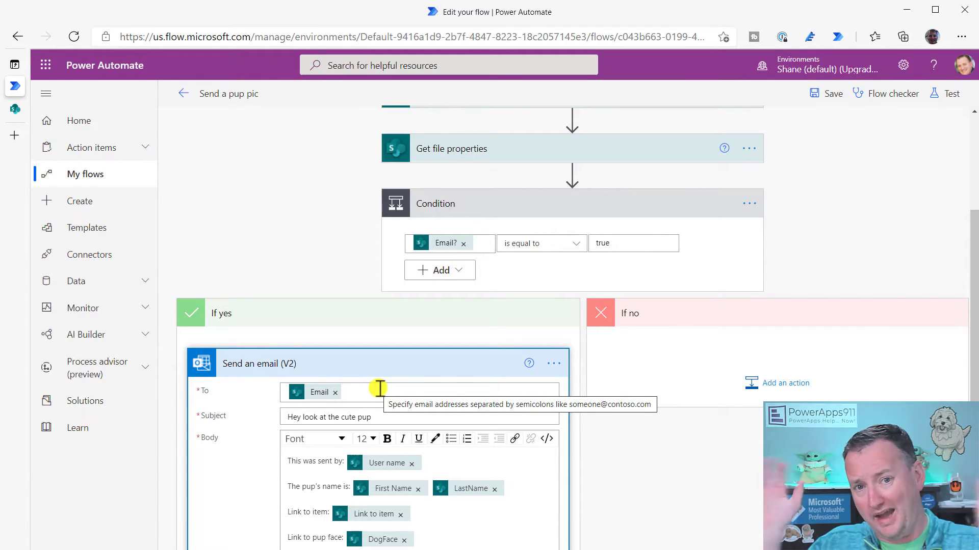
click(526, 212)
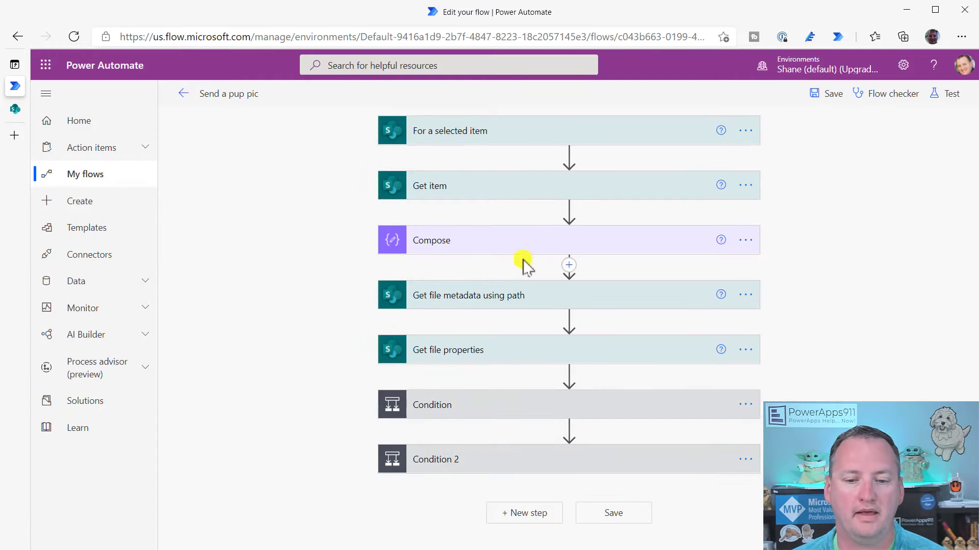
Inspect Condition 2's Teams? check and its Teams post action's Recipient value
click(541, 468)
scroll(539, 428, down, 5)
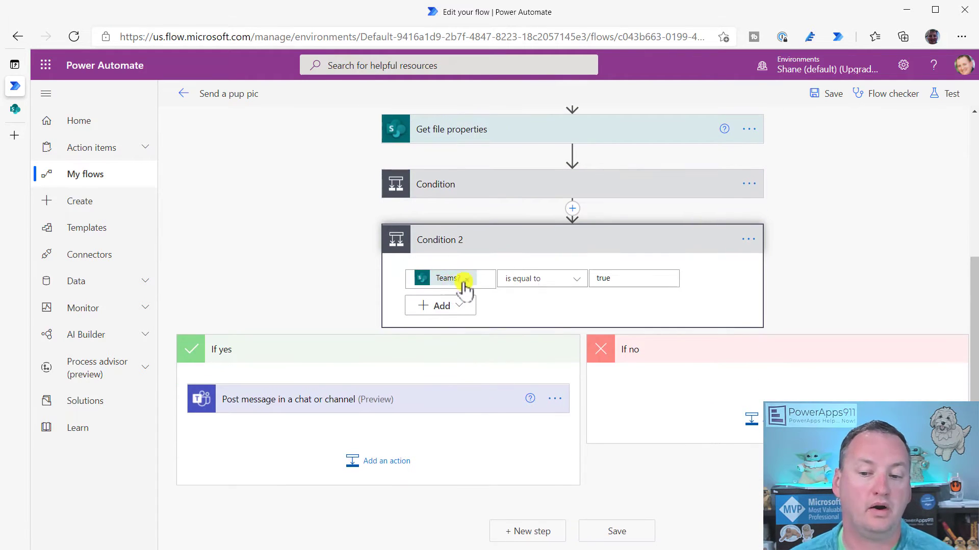
click(390, 401)
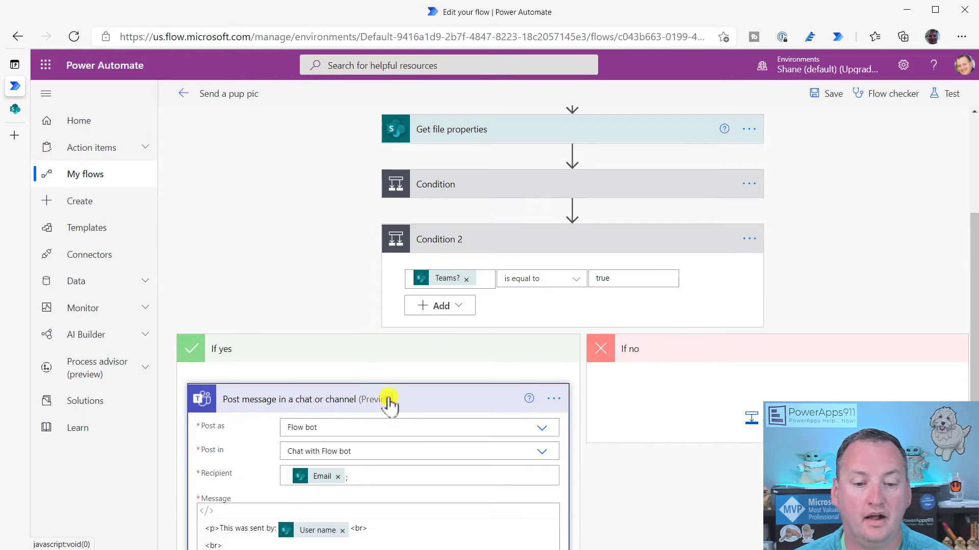
scroll(390, 401, down, 3)
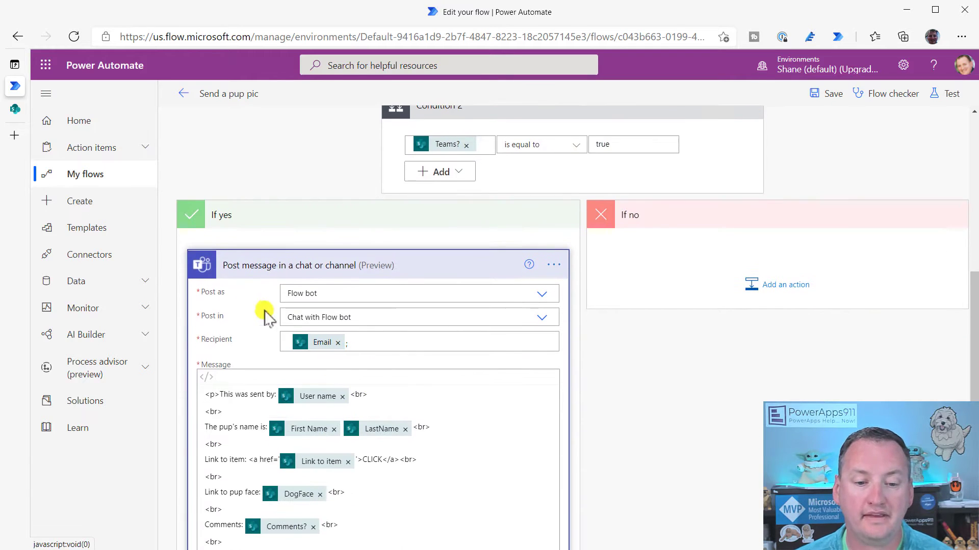
click(379, 339)
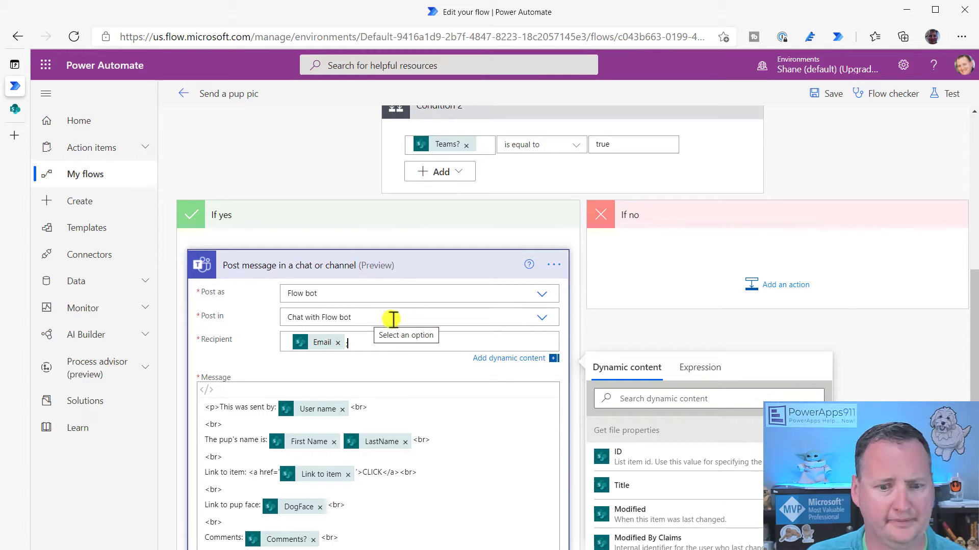
scroll(413, 351, down, 1)
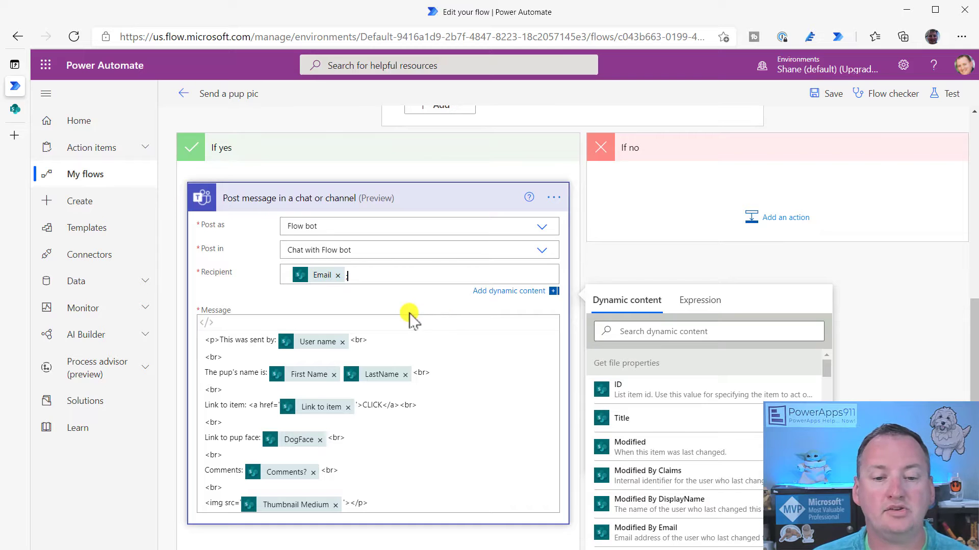
click(445, 209)
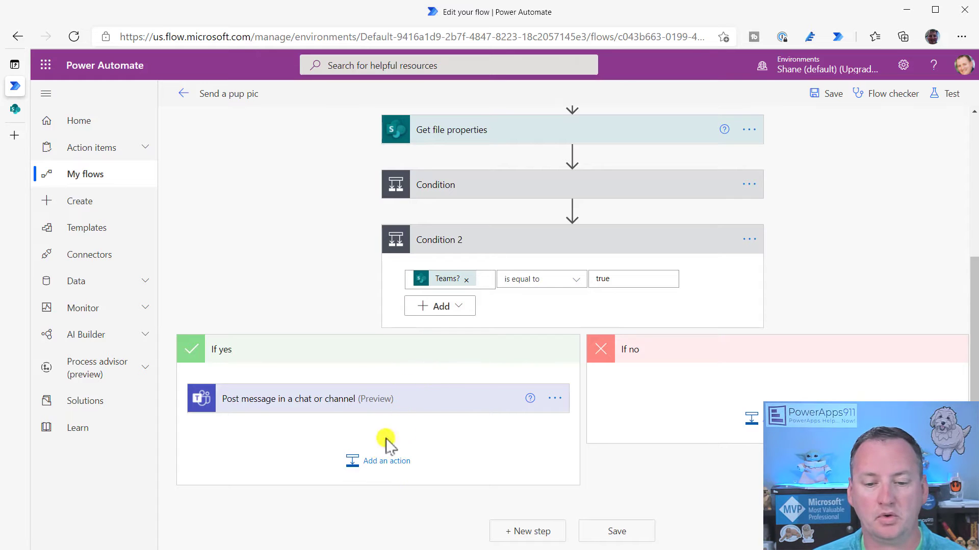
Add an Apply to each loop to If yes and move the Teams post inside it
click(399, 461)
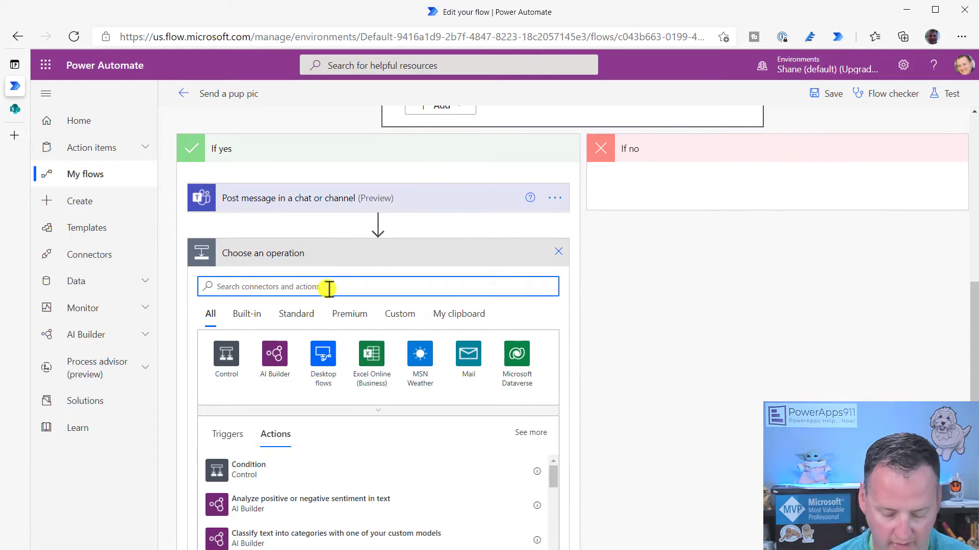
text(apply)
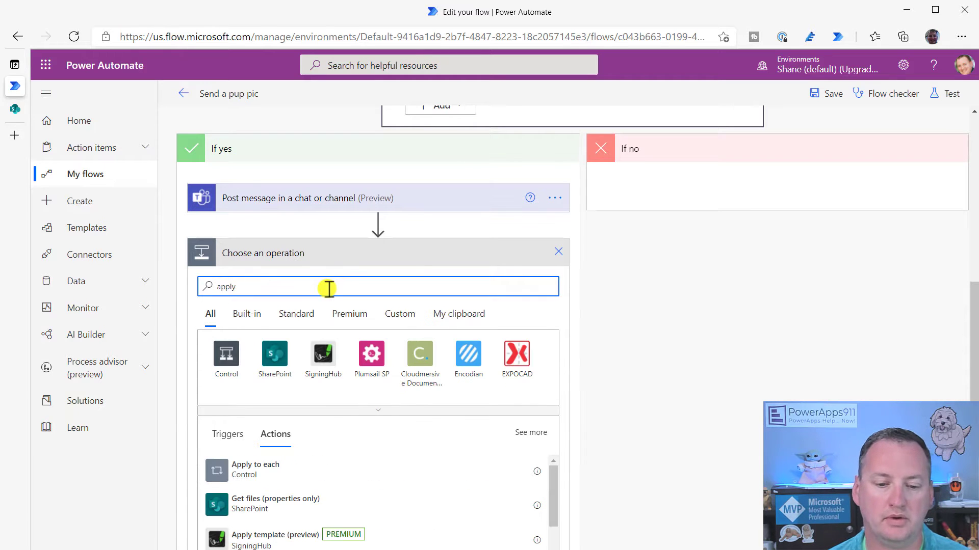
click(274, 474)
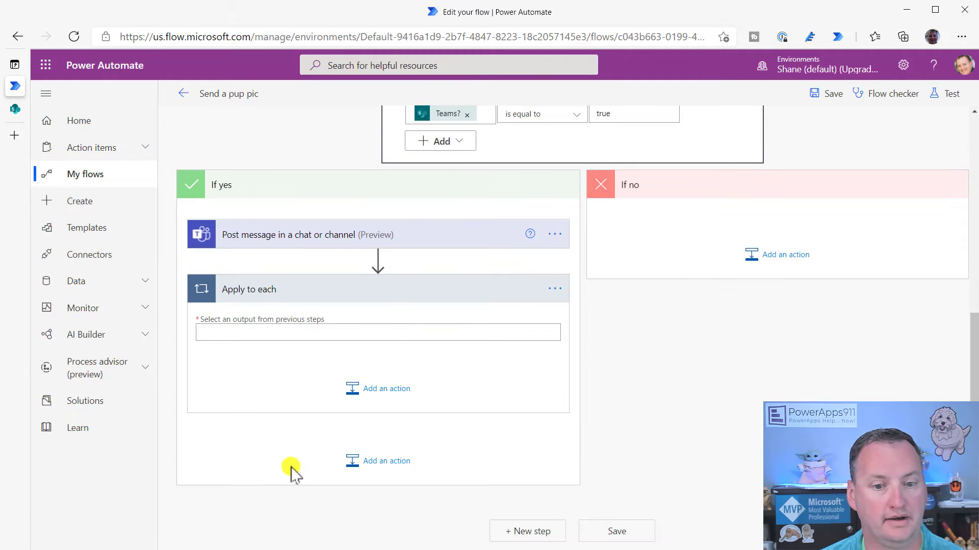
mouse_move(393, 258)
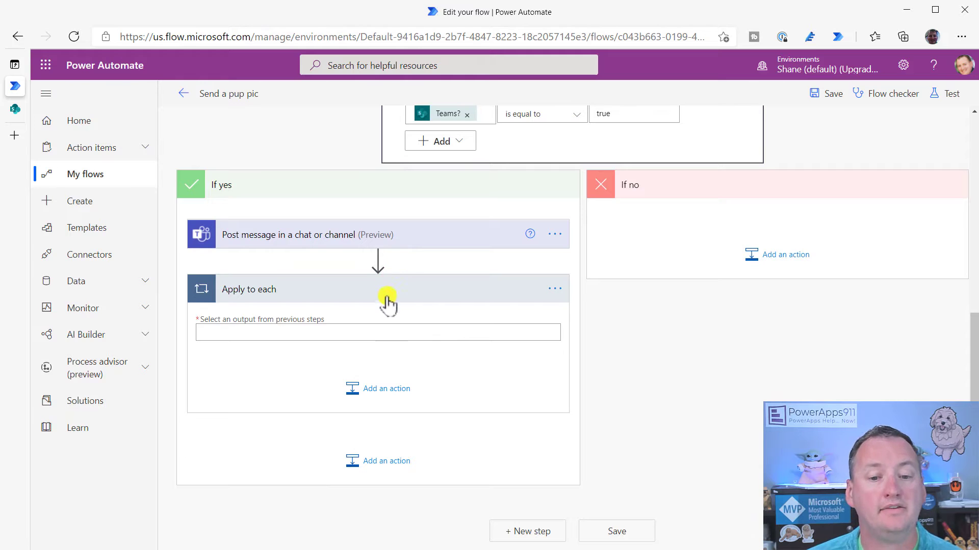
drag(344, 240, 342, 352)
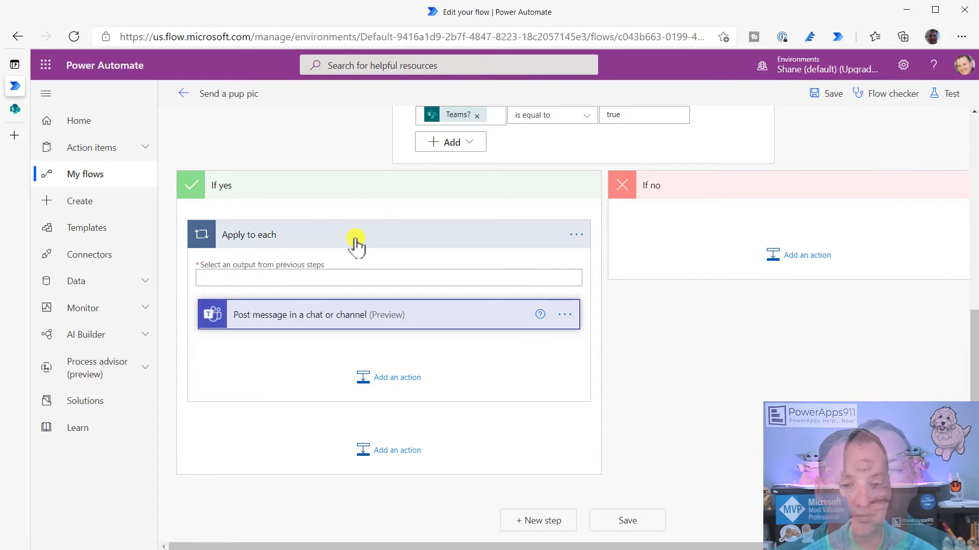
Browse expression and dynamic content options for the loop's empty output field
click(369, 278)
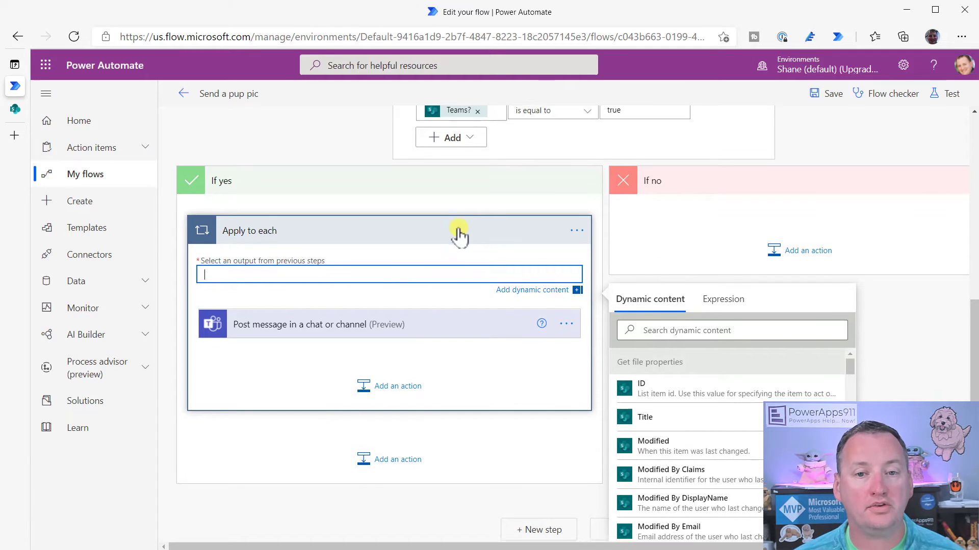
click(722, 248)
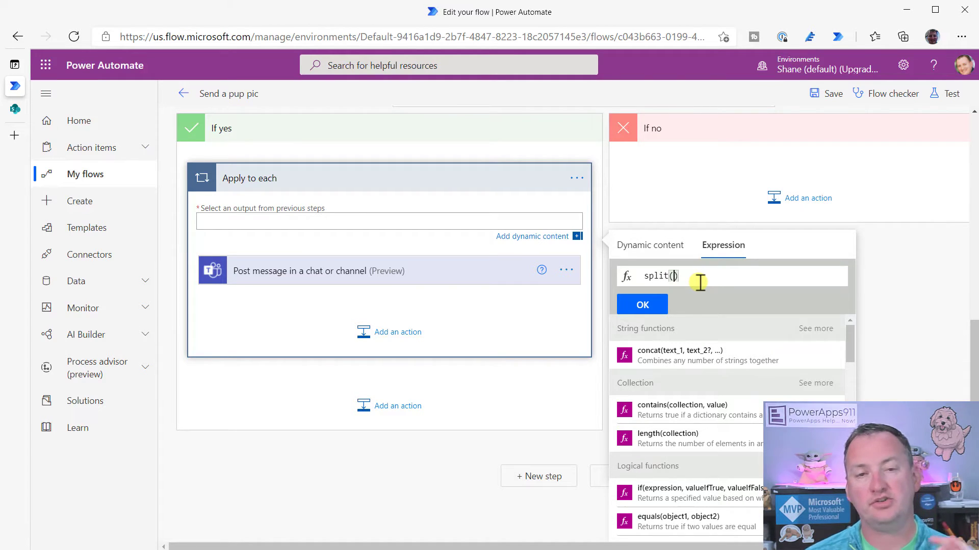
click(663, 246)
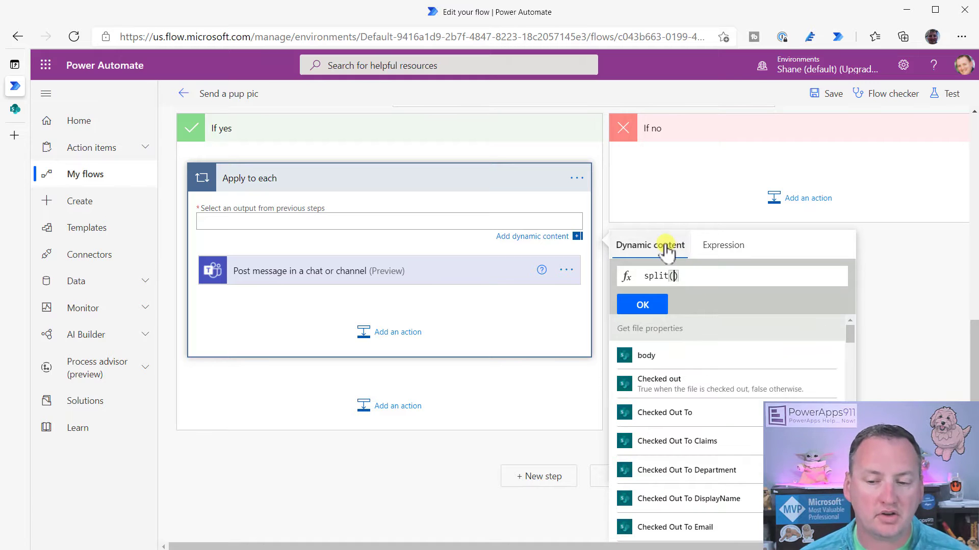
scroll(739, 395, down, 8)
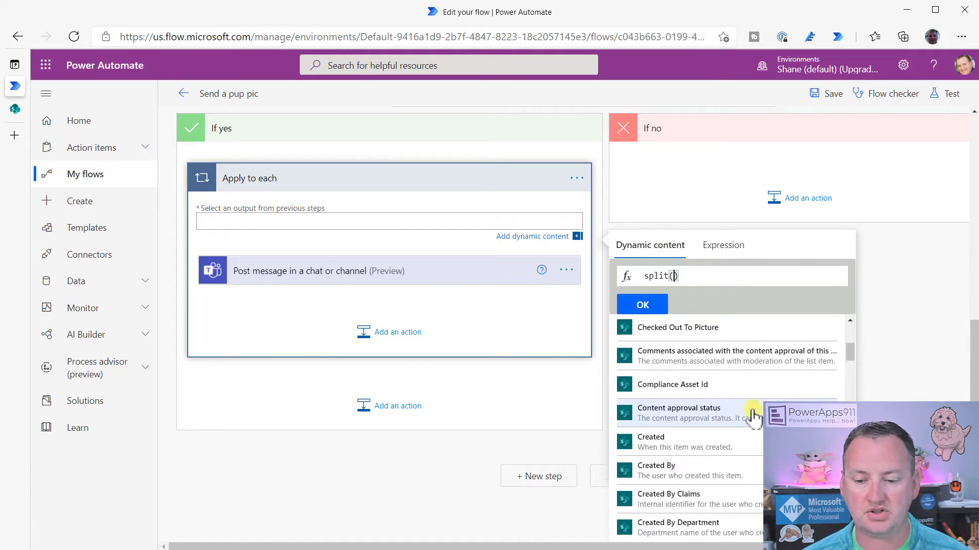
scroll(743, 411, down, 10)
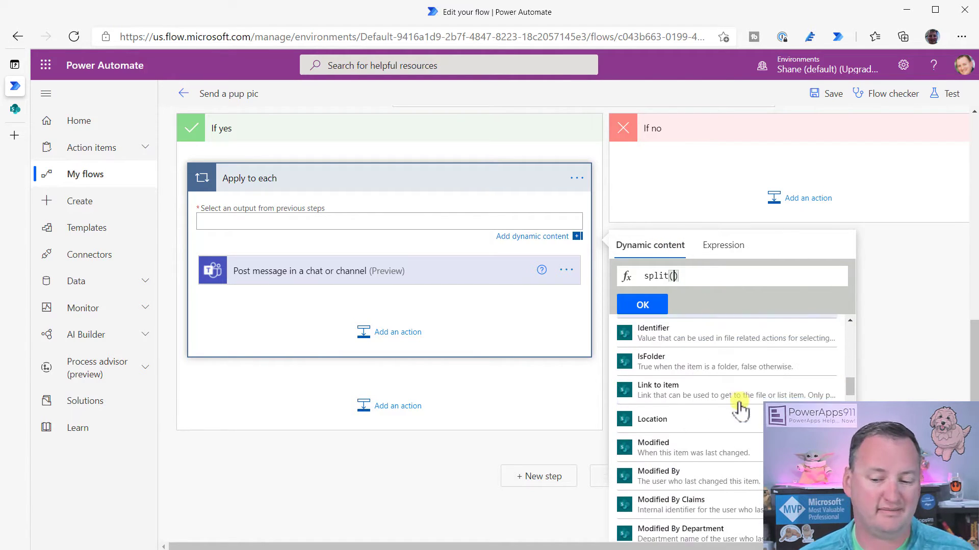
scroll(739, 408, down, 12)
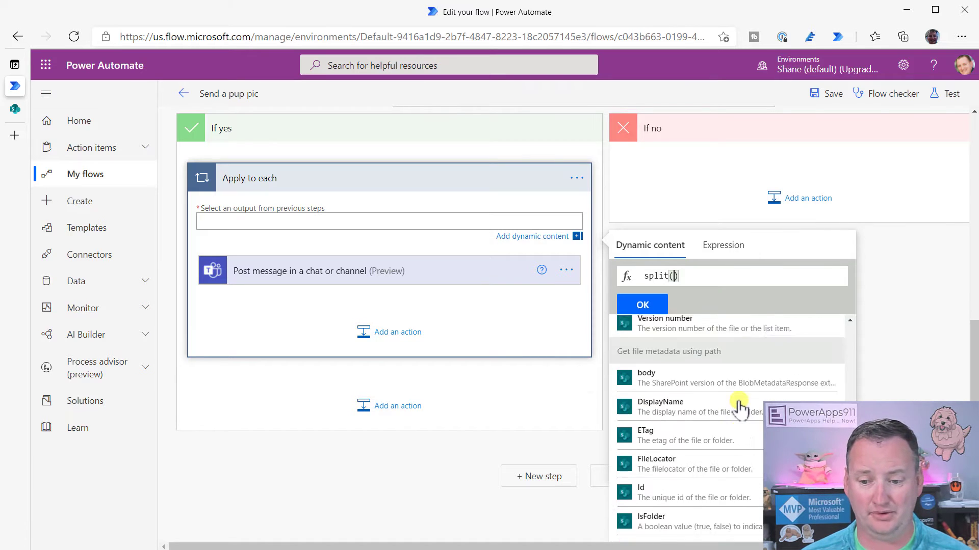
scroll(738, 408, down, 10)
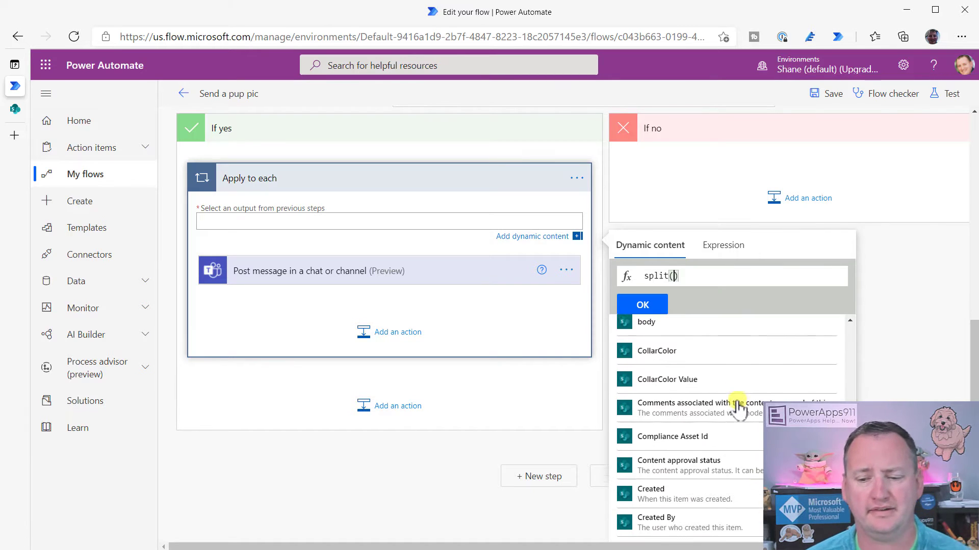
scroll(737, 408, down, 8)
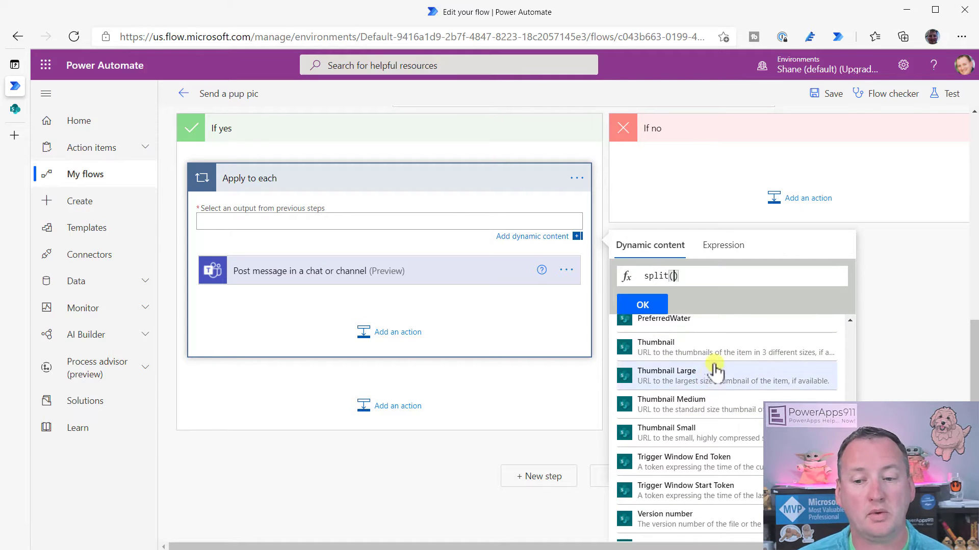
scroll(714, 347, up, 6)
scroll(913, 306, down, 5)
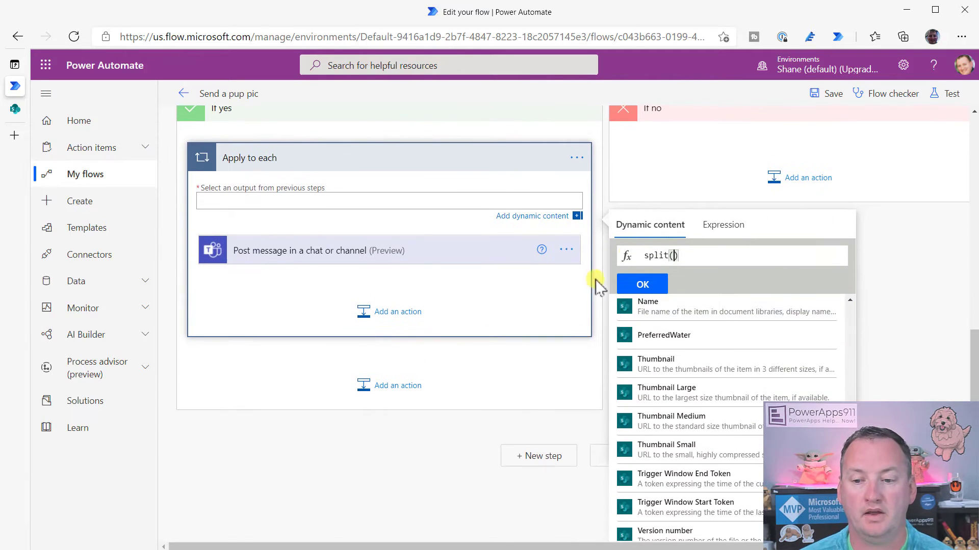
click(413, 204)
click(440, 375)
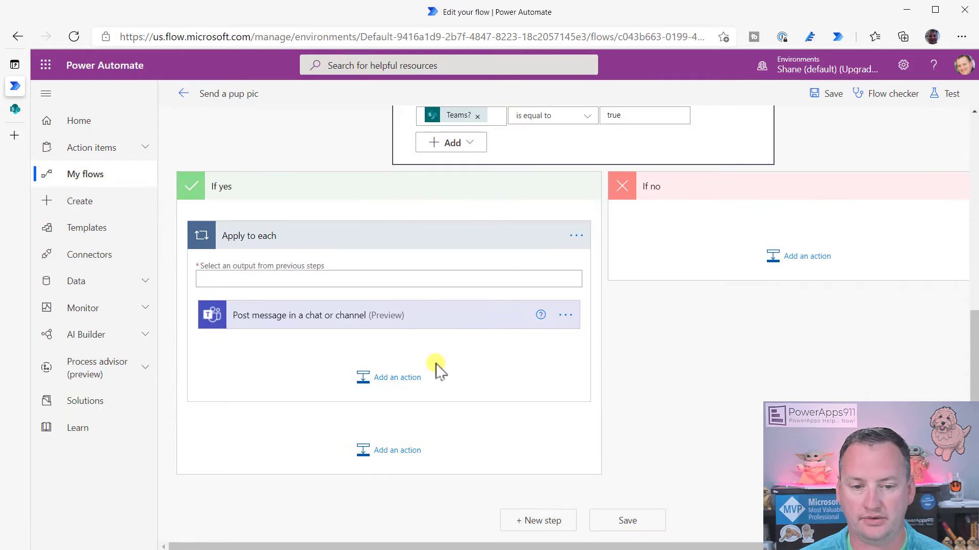
click(332, 278)
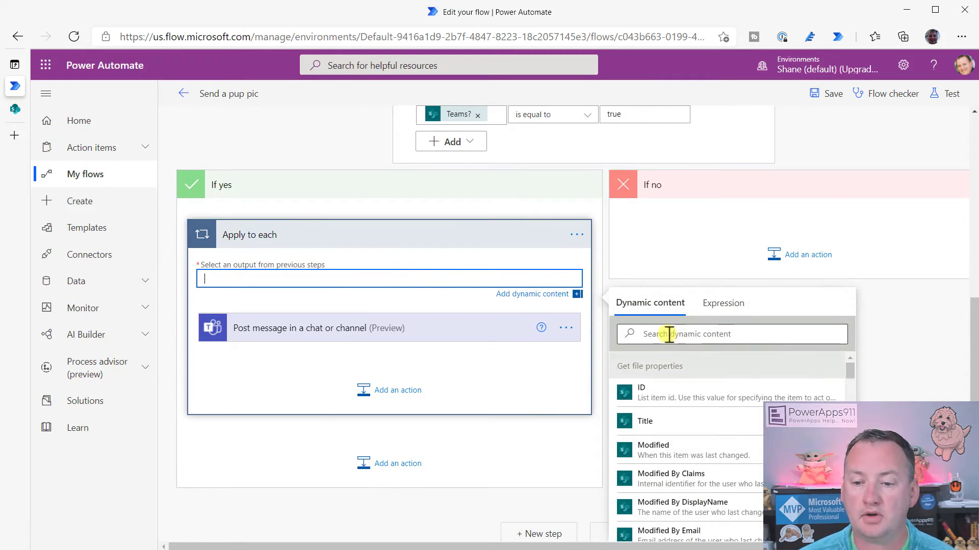
click(668, 333)
text(email)
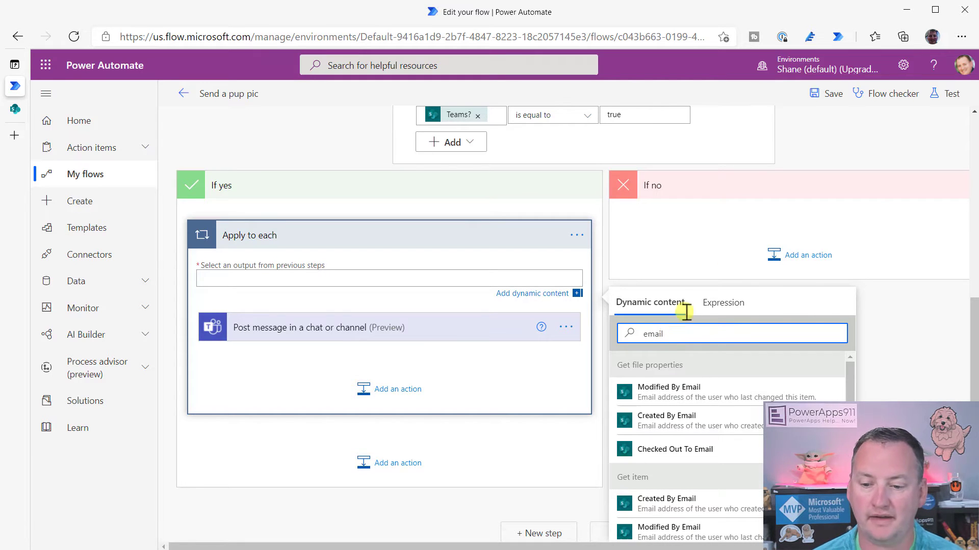
scroll(780, 377, down, 1)
scroll(884, 390, down, 1)
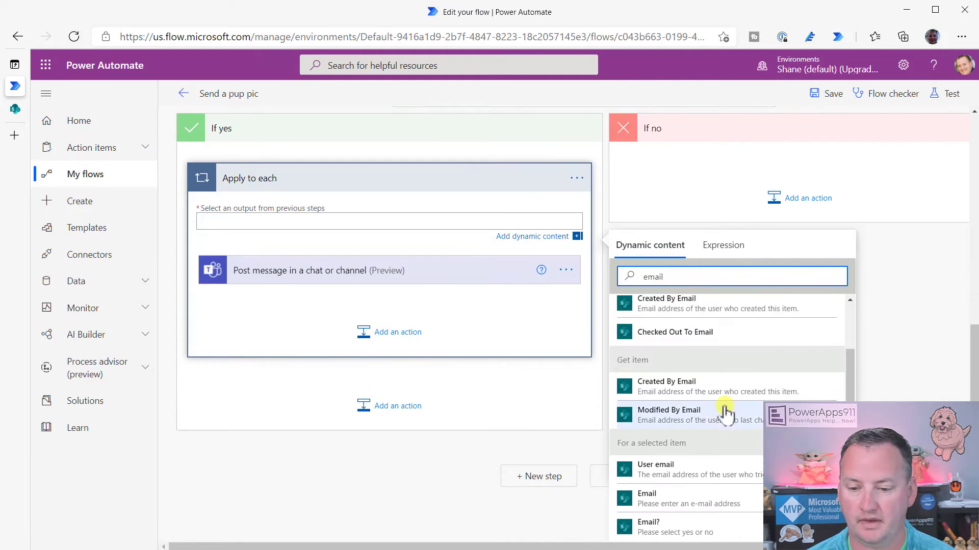
click(692, 508)
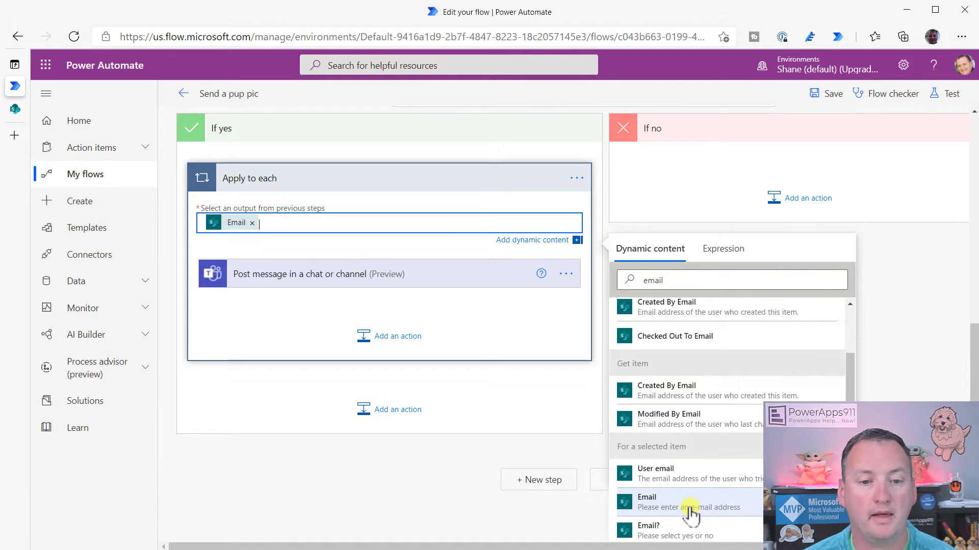
click(238, 224)
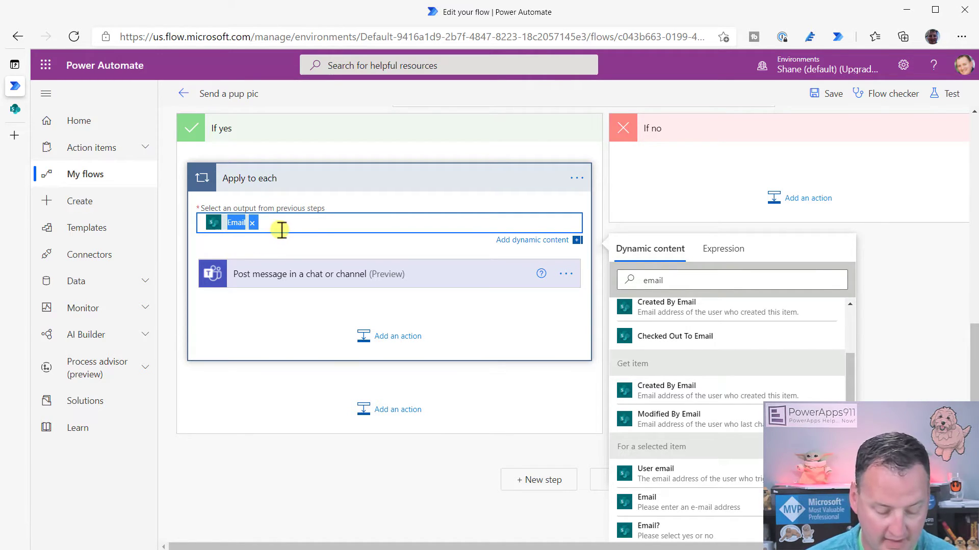
click(251, 223)
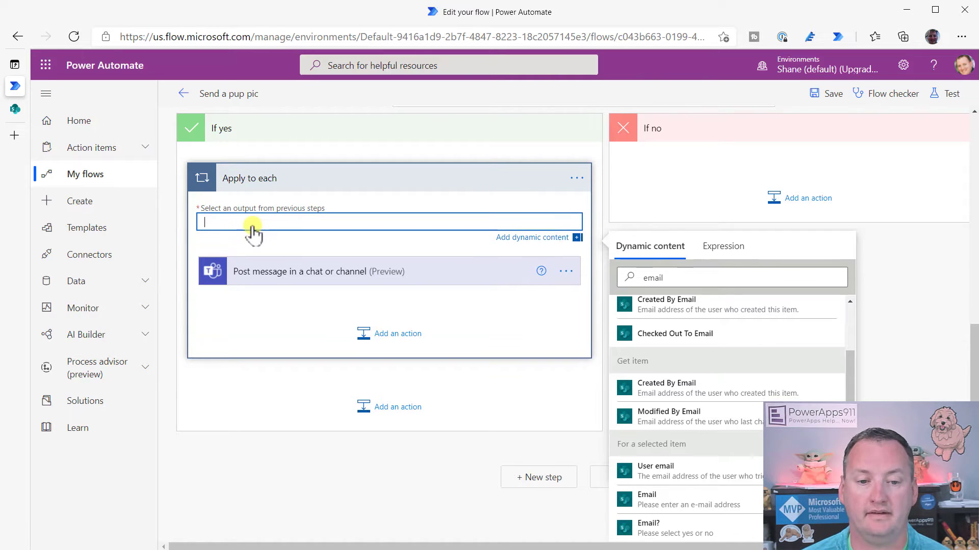
Set the loop's input expression to split(triggerBody()['email'],';')
click(722, 248)
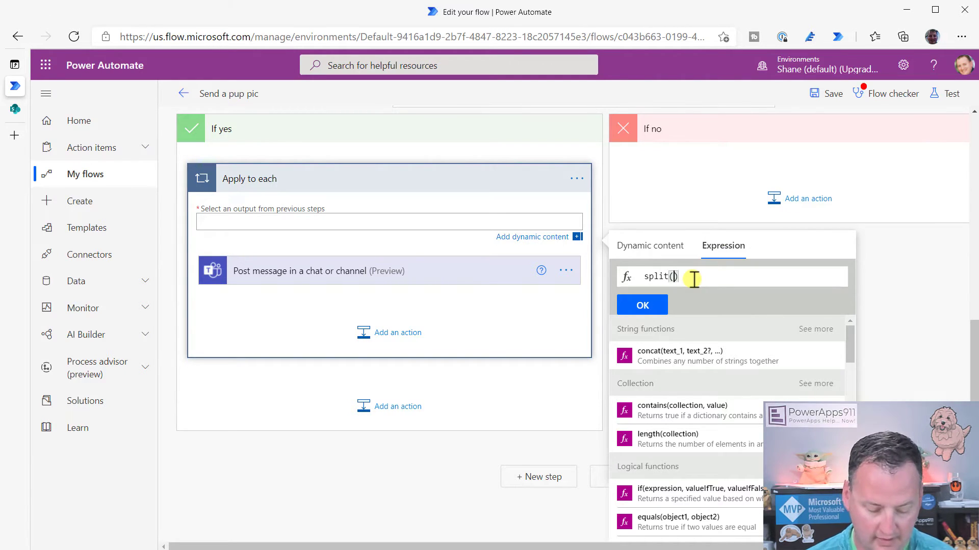
text(@{triggerBody()['email']})
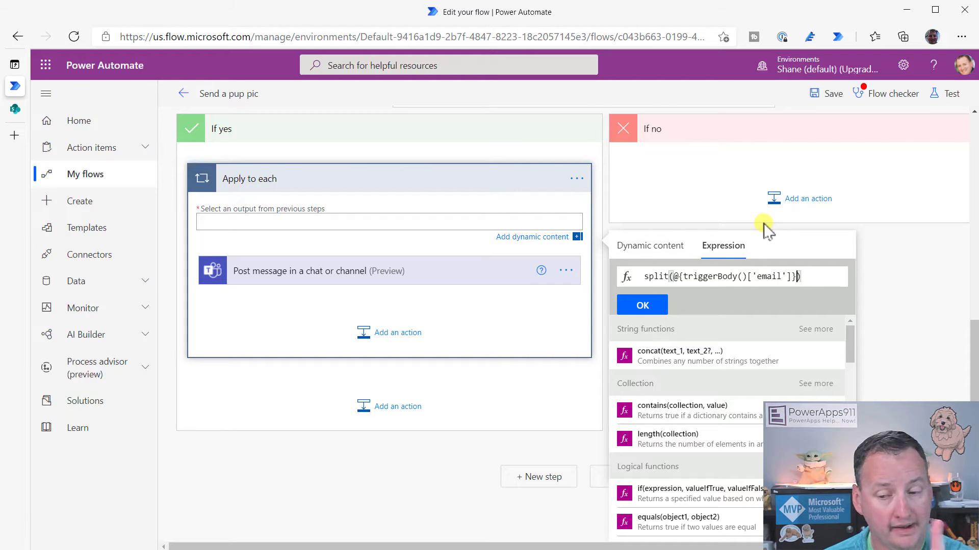
drag(674, 277, 683, 276)
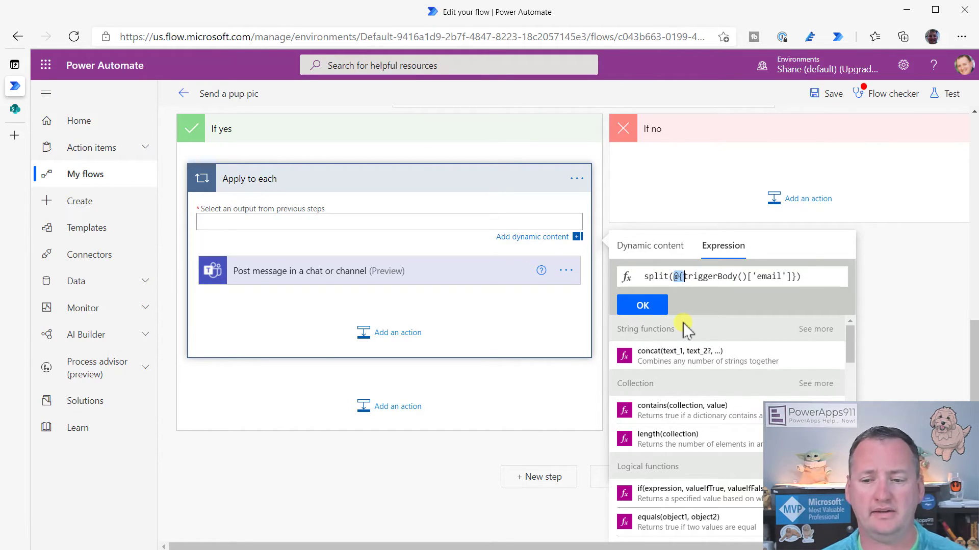
key(BackSpace)
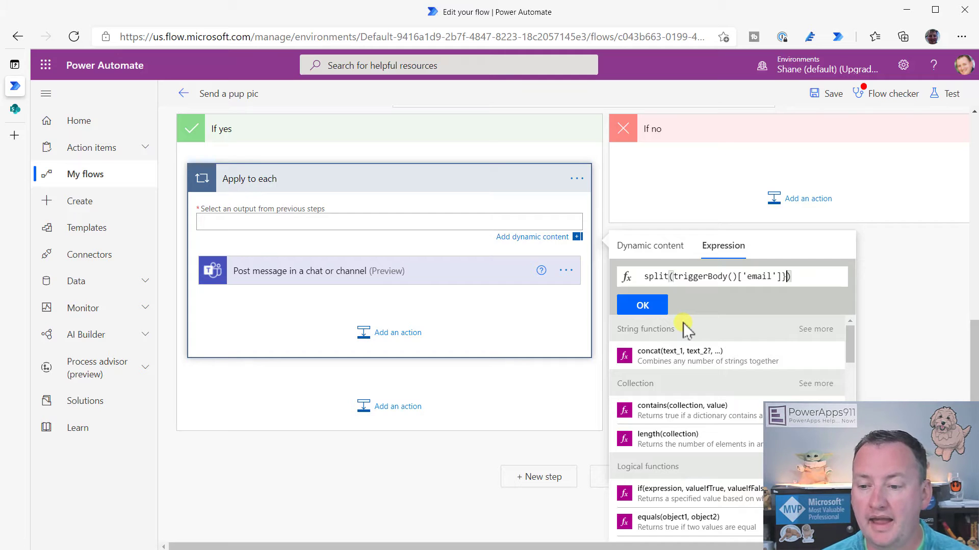
key(Left)
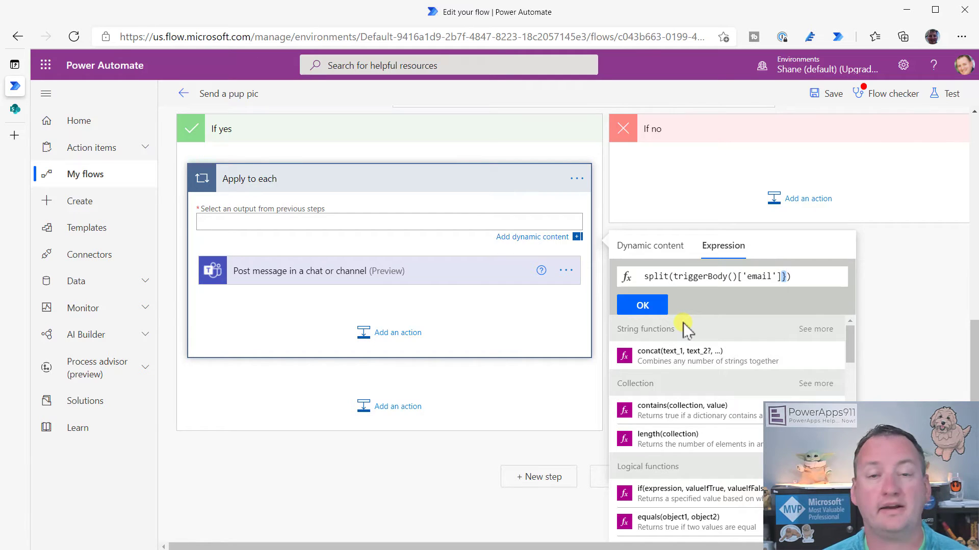
key(BackSpace)
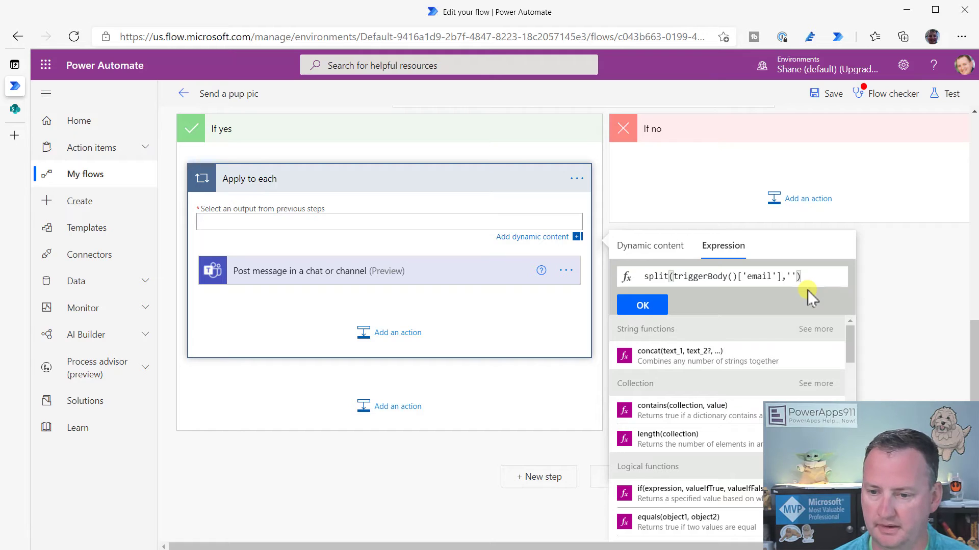
key(Left)
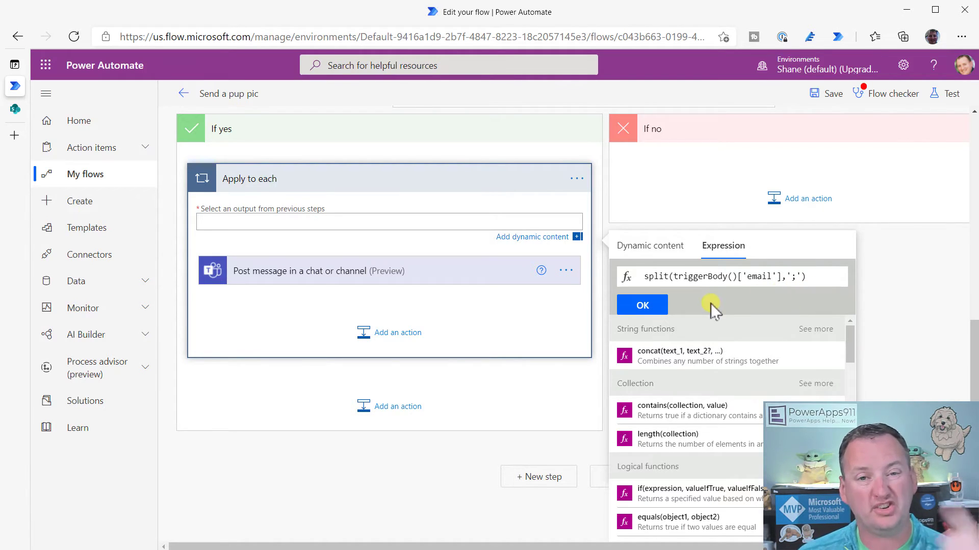
click(652, 314)
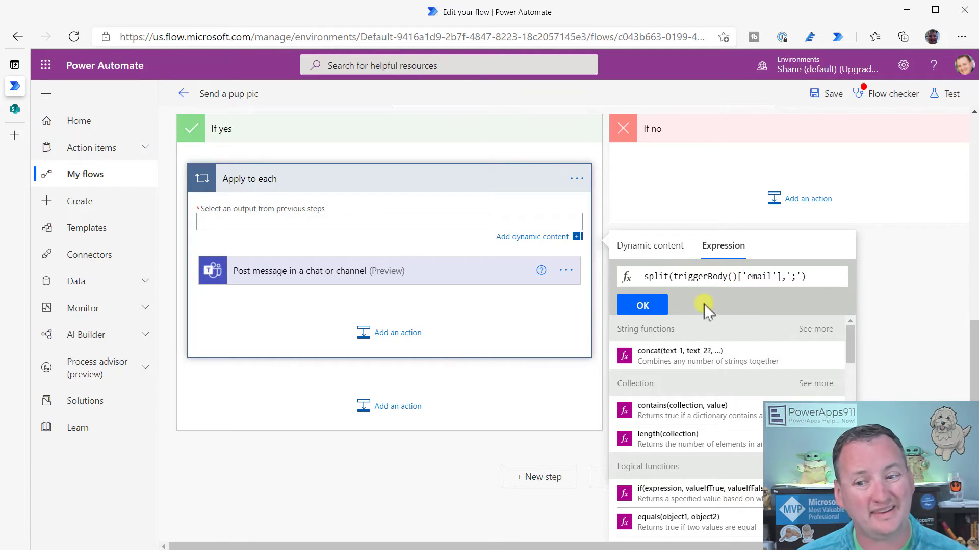
click(645, 305)
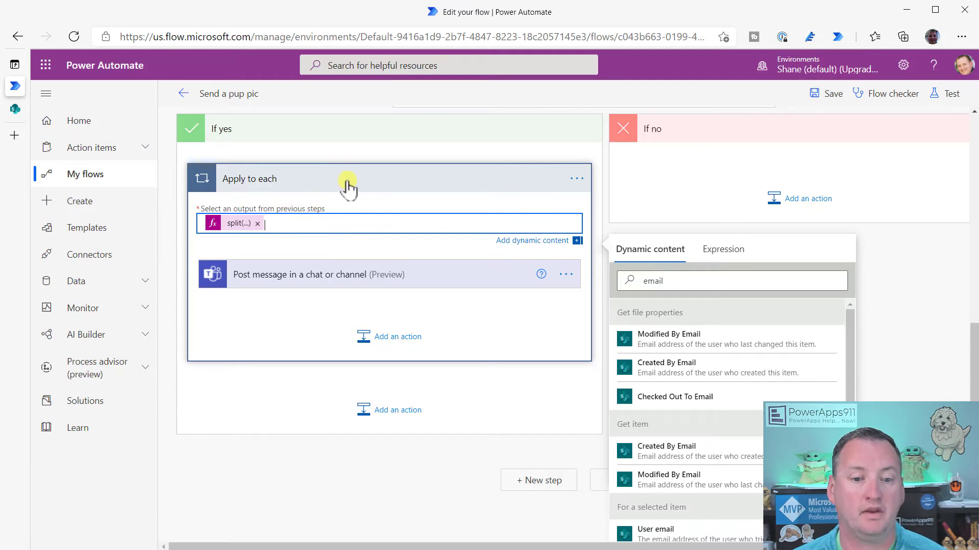
Replace the Teams post's Email recipient with the loop's Current item
click(369, 283)
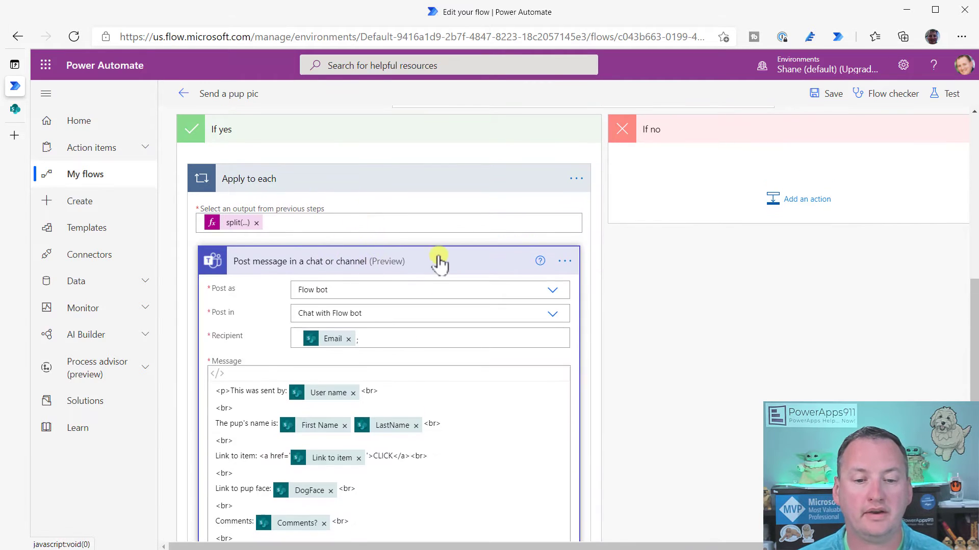
scroll(439, 262, down, 3)
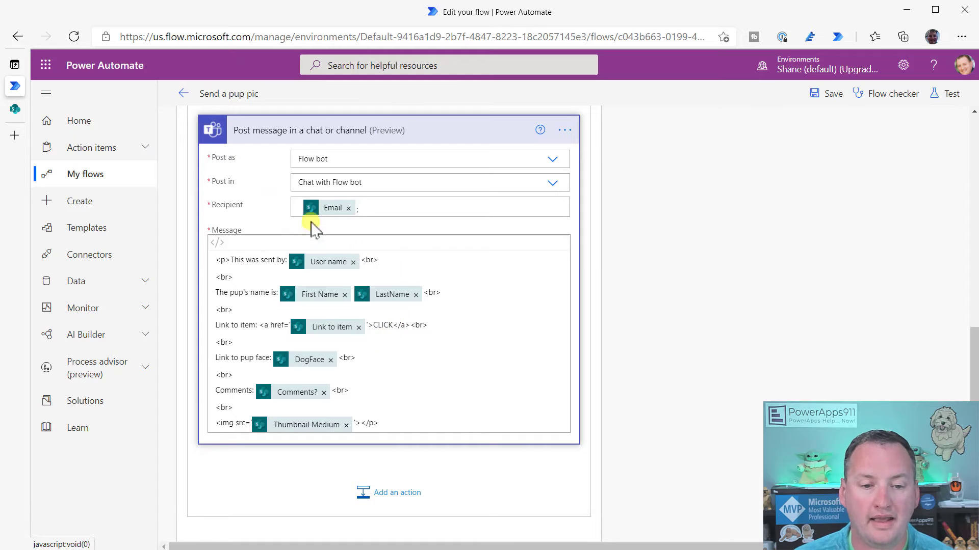
scroll(337, 216, up, 1)
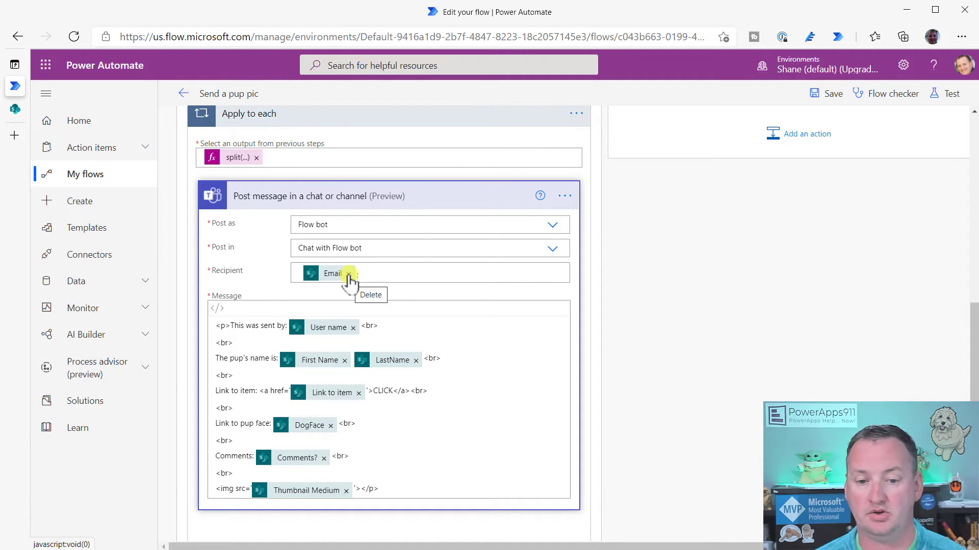
click(349, 275)
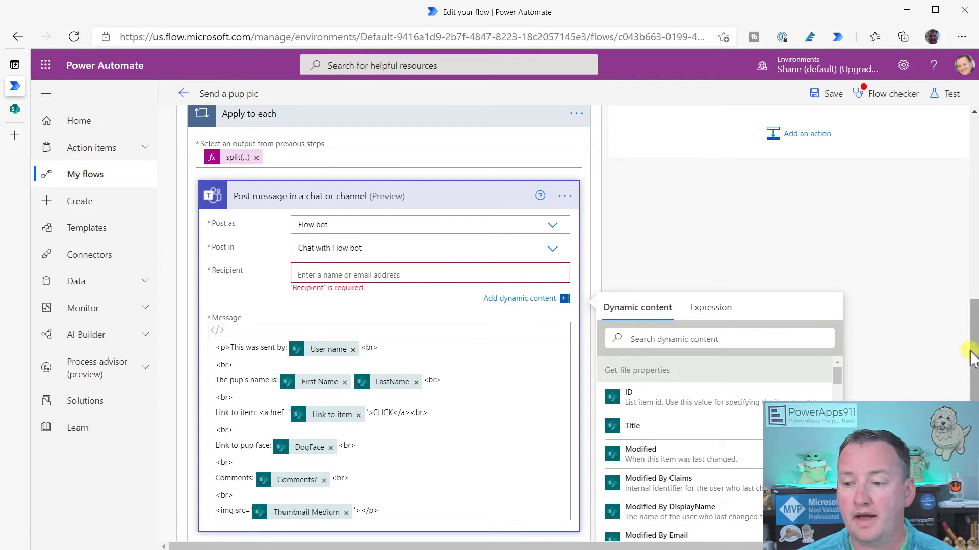
scroll(967, 284, down, 4)
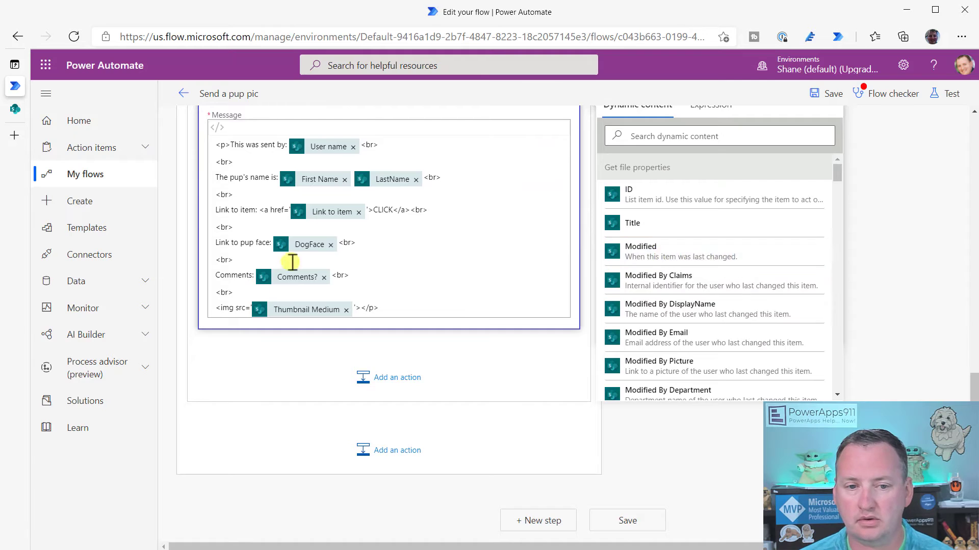
scroll(496, 264, up, 2)
scroll(704, 285, down, 5)
scroll(718, 347, down, 15)
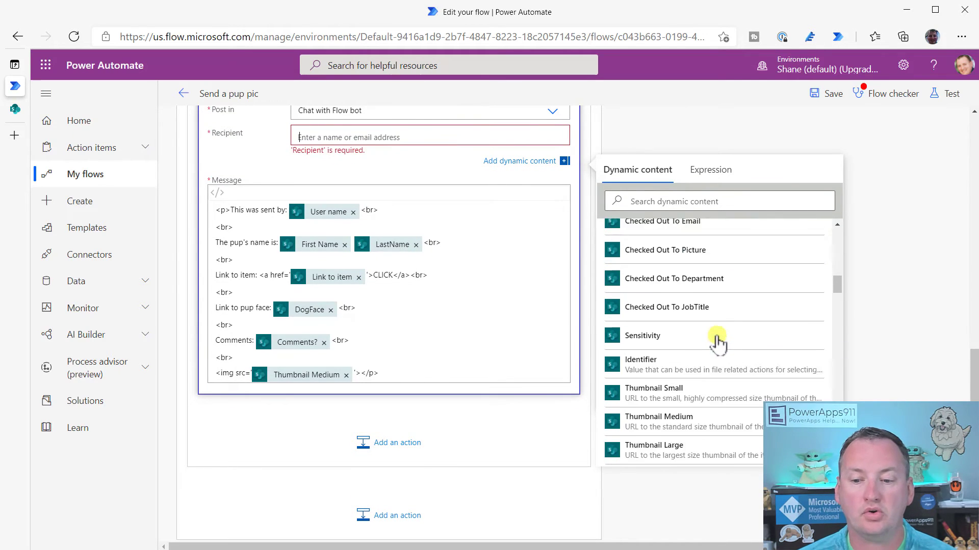
scroll(711, 352, down, 20)
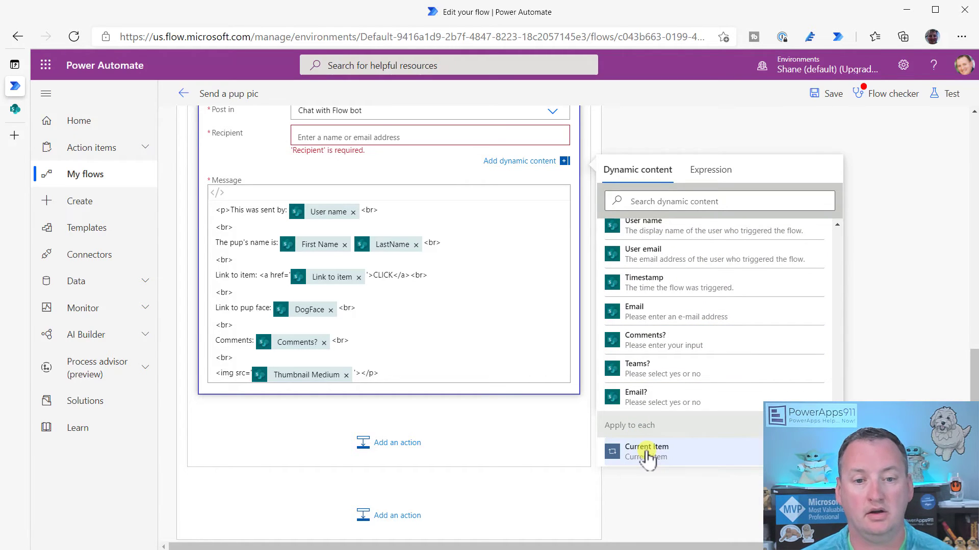
click(646, 451)
scroll(558, 182, up, 4)
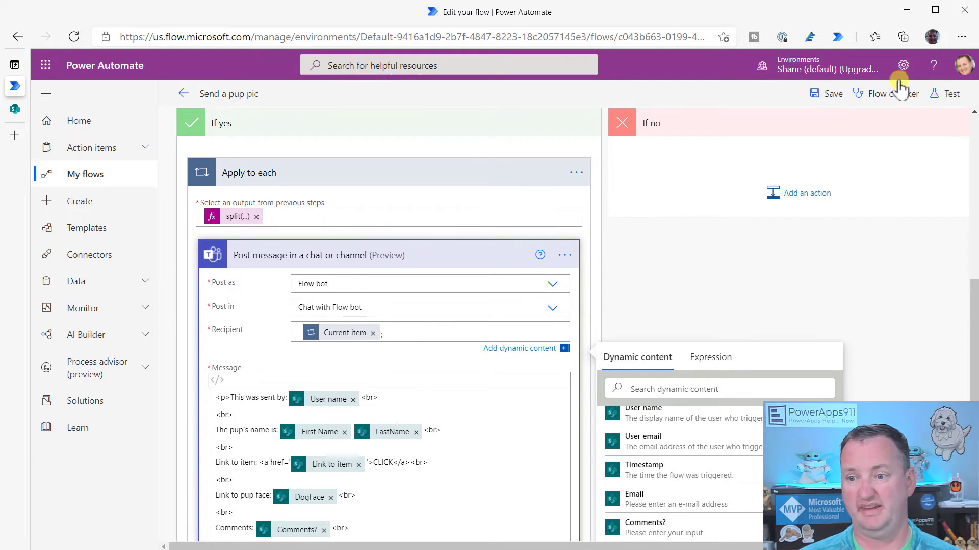
Save the flow, recheck the Send an email (V2) step, and return to Doggie Data
click(832, 95)
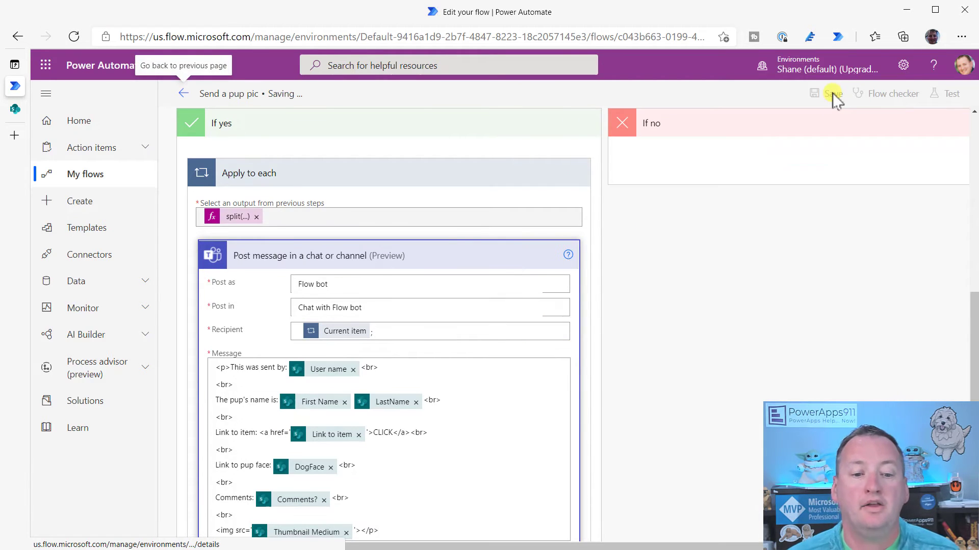
mouse_move(353, 332)
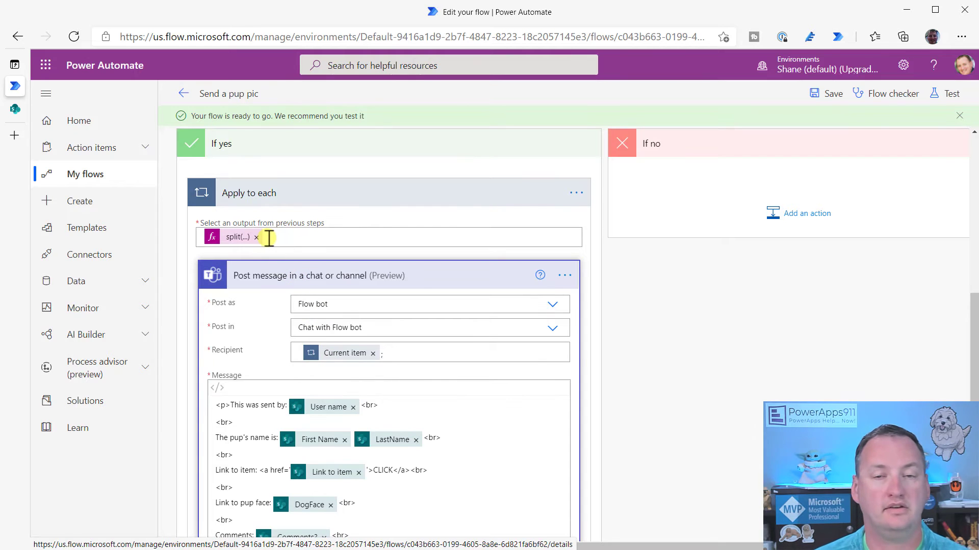
scroll(439, 230, up, 5)
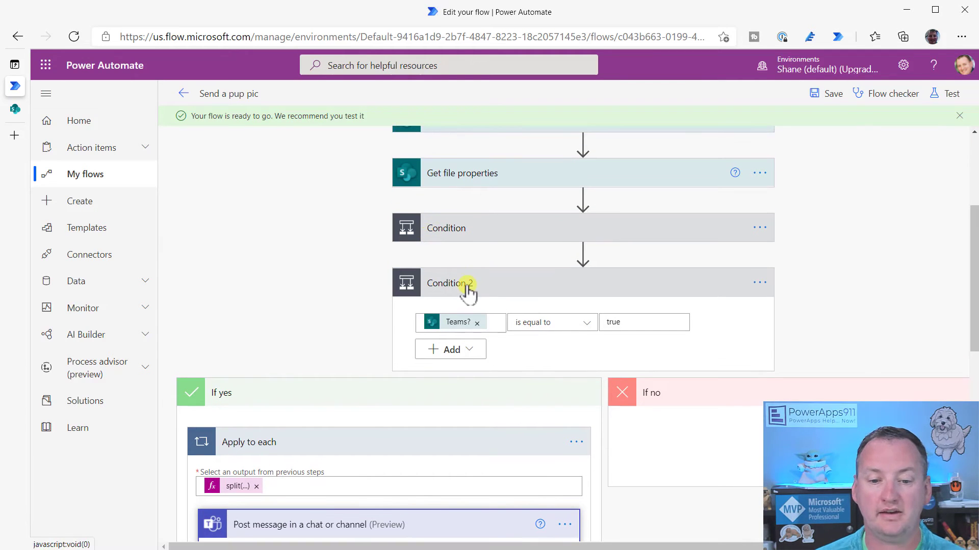
click(484, 238)
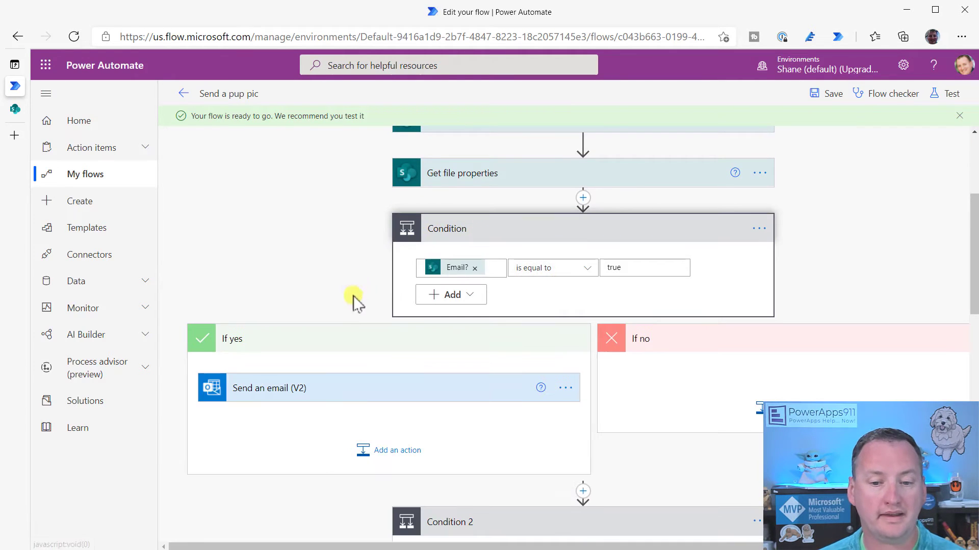
click(342, 398)
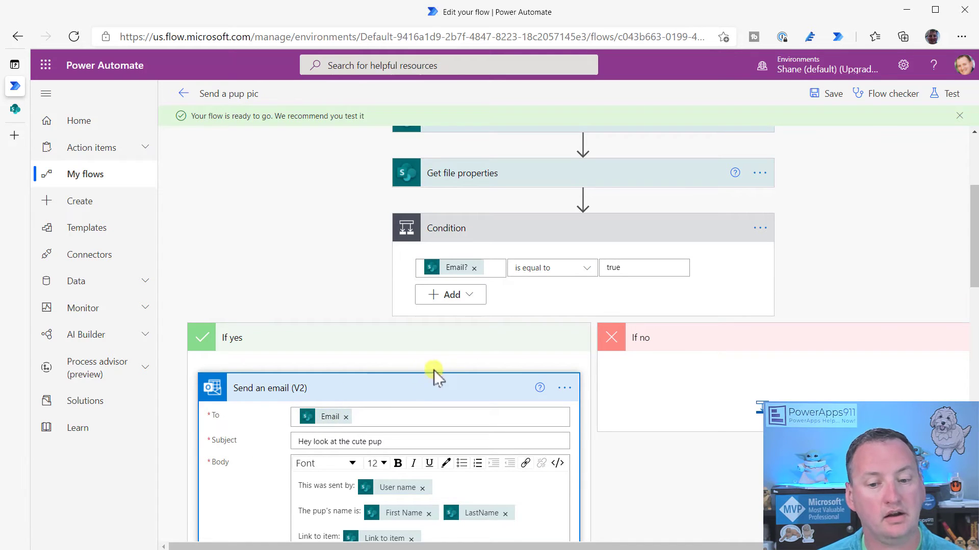
scroll(435, 375, down, 15)
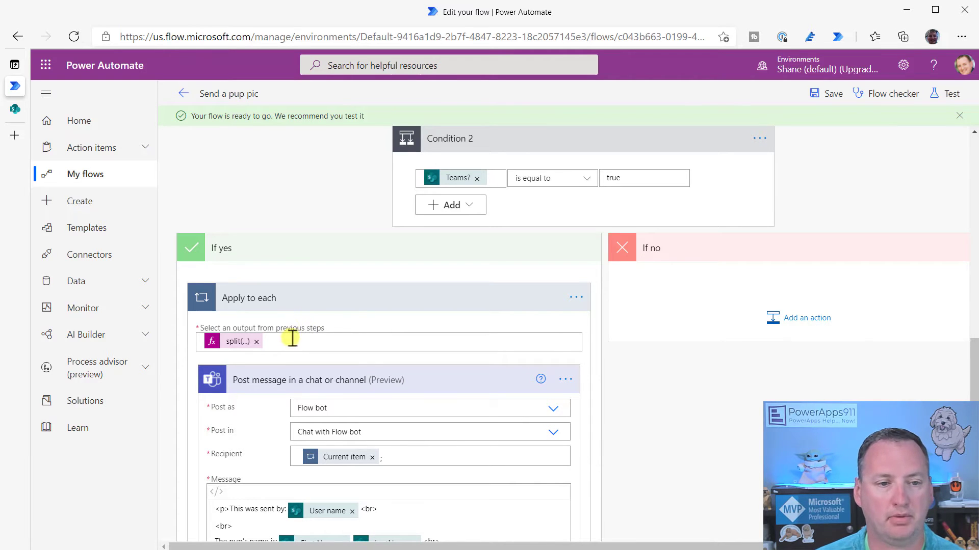
click(17, 109)
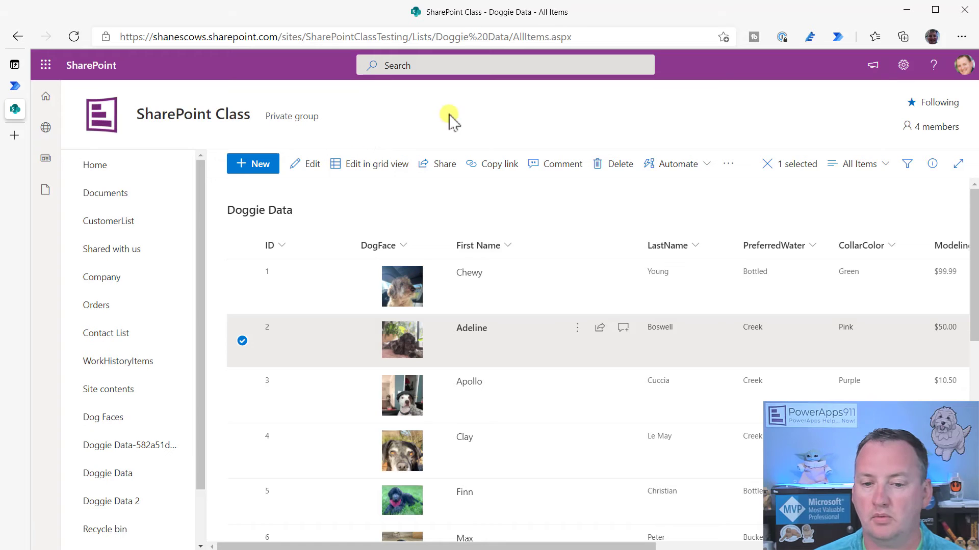
Select only the Finn row and launch Send a pup pic on it
click(243, 341)
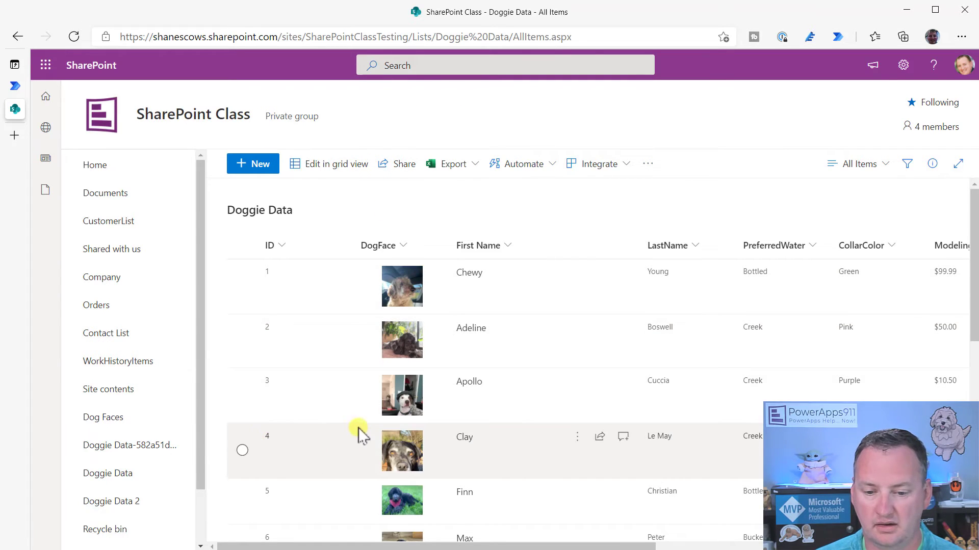
scroll(359, 427, down, 3)
click(244, 337)
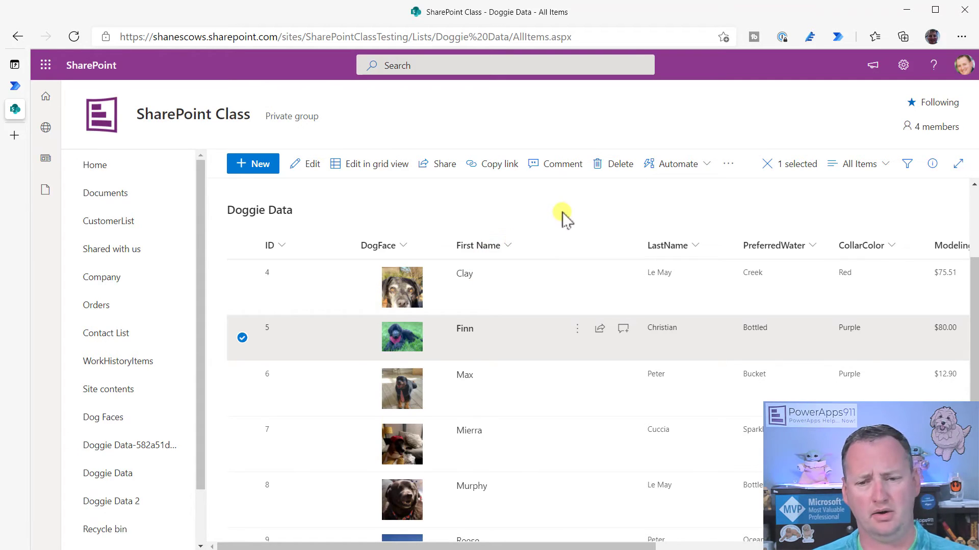
click(701, 163)
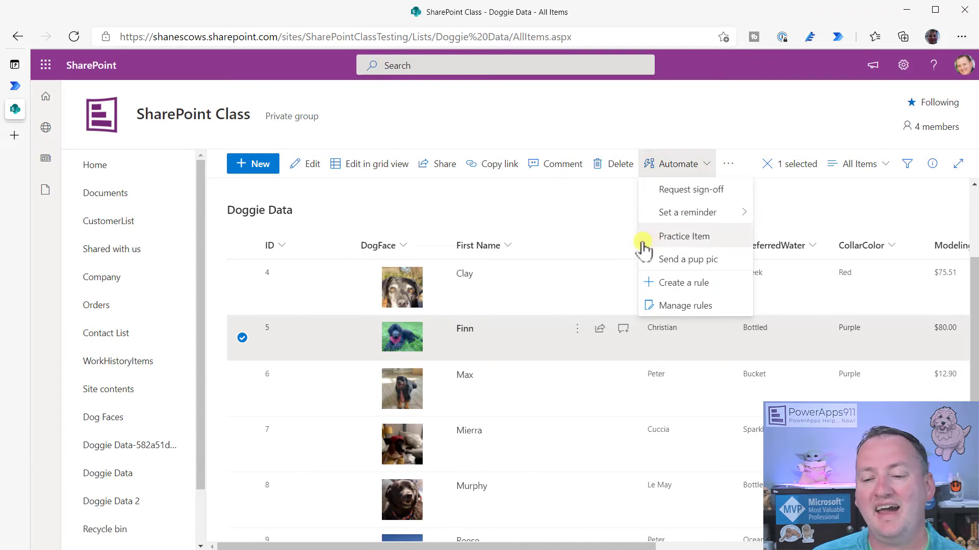
click(696, 260)
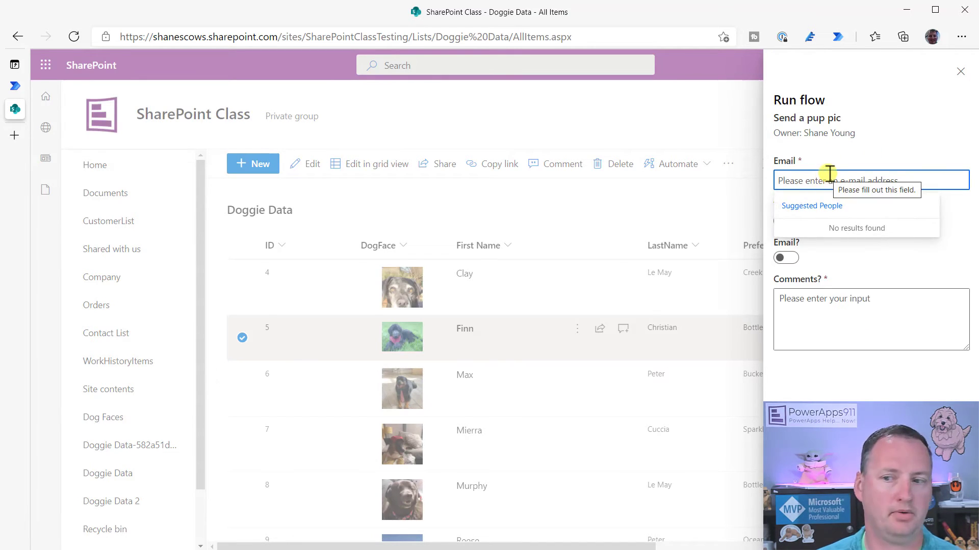
Run the flow with two recipients, Teams and Email on, and comment 'Video try 1'
text(shane)
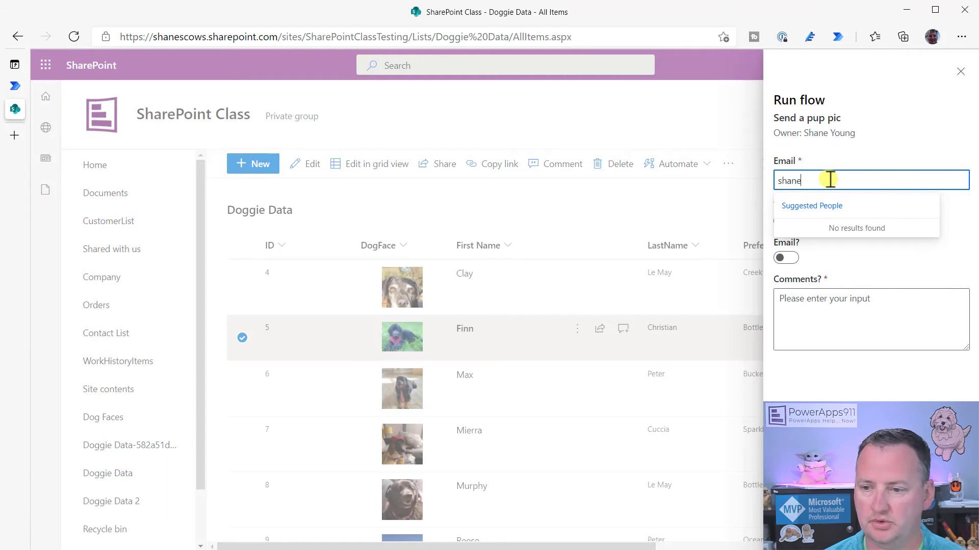
click(826, 226)
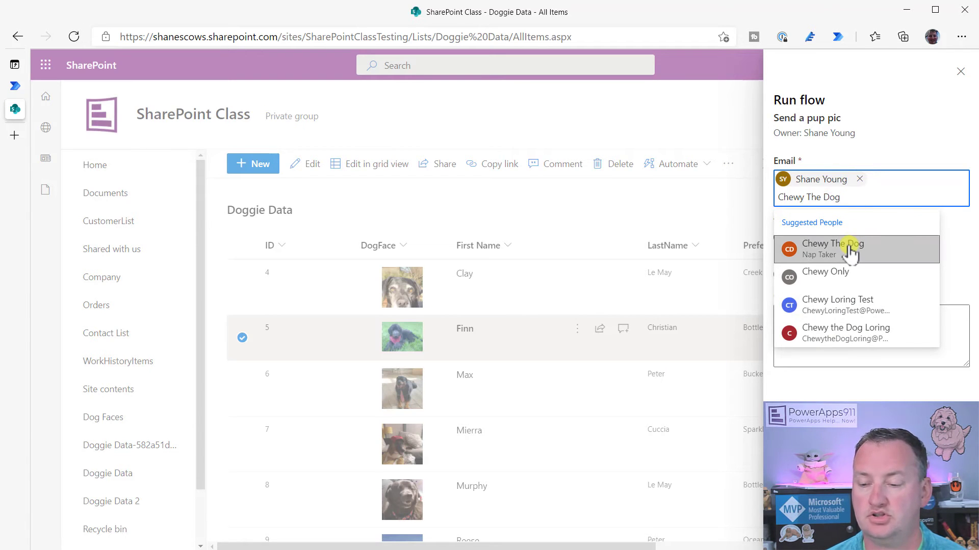
click(851, 247)
click(789, 254)
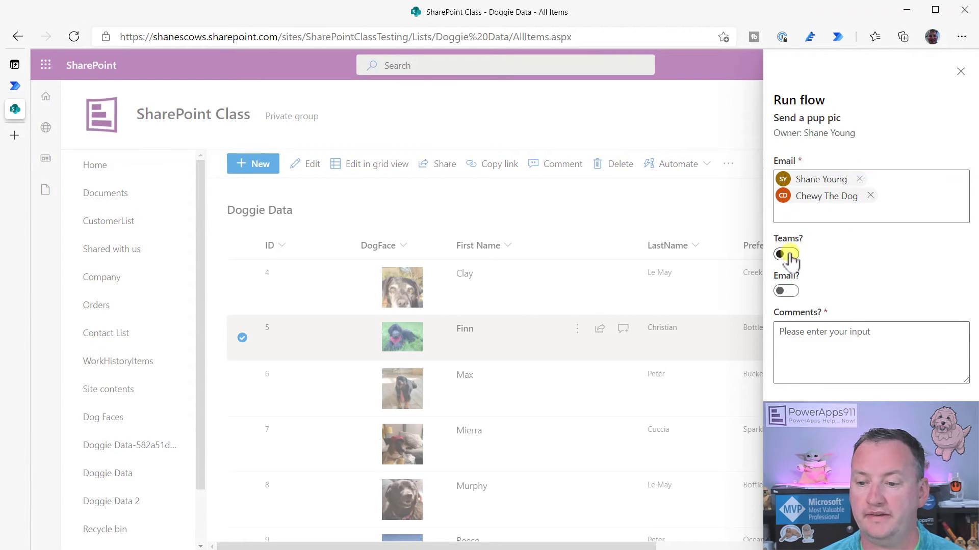
click(790, 290)
click(811, 346)
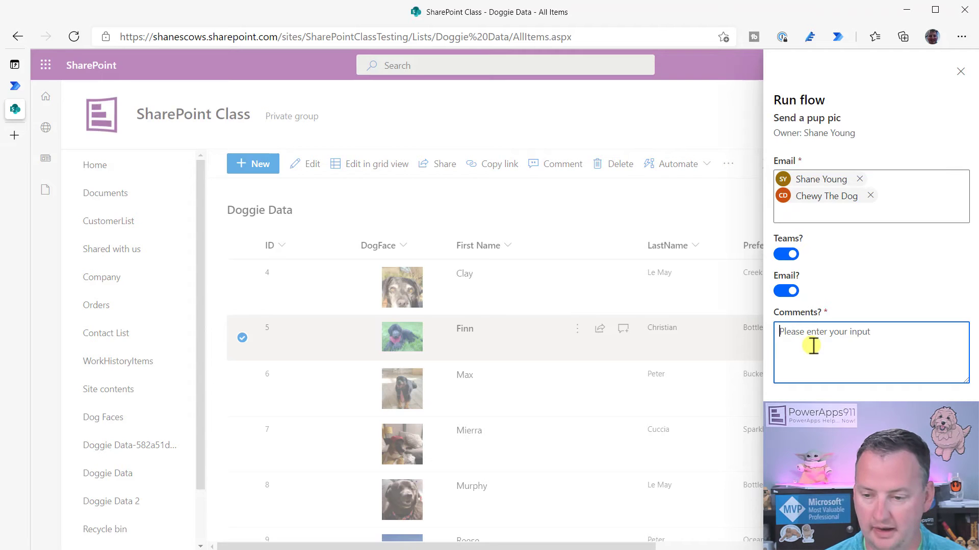
text(Video try 1)
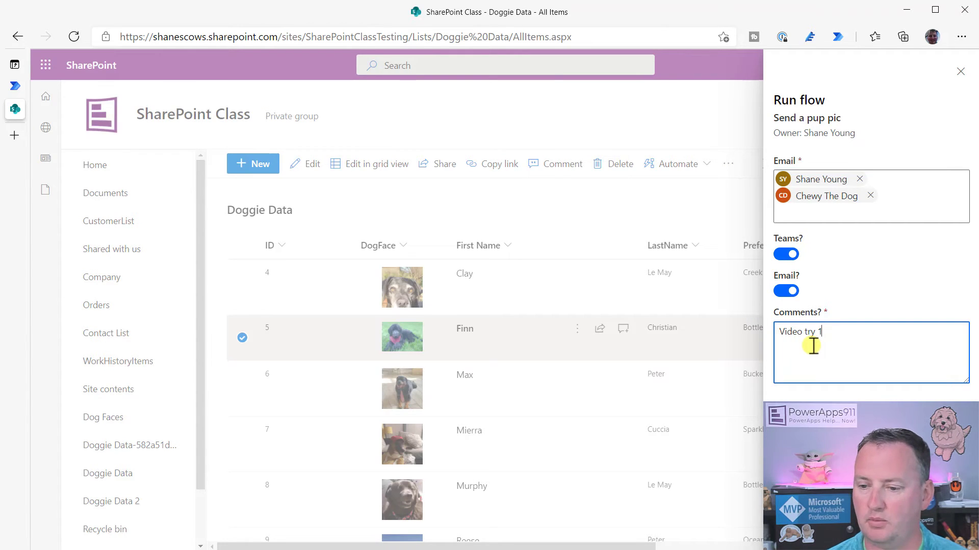
click(789, 392)
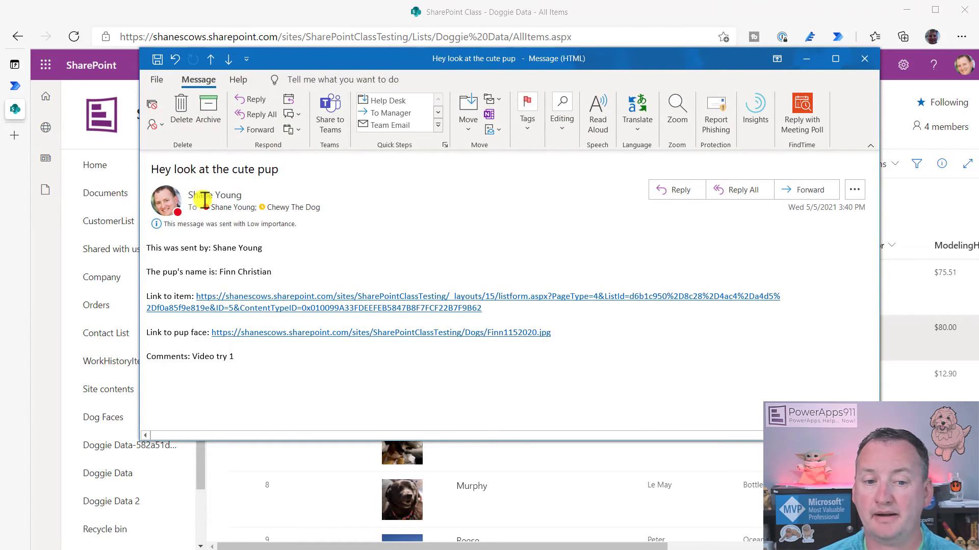
Check the 'Hey look at the cute pup' email's sender details, then minimize it
click(240, 204)
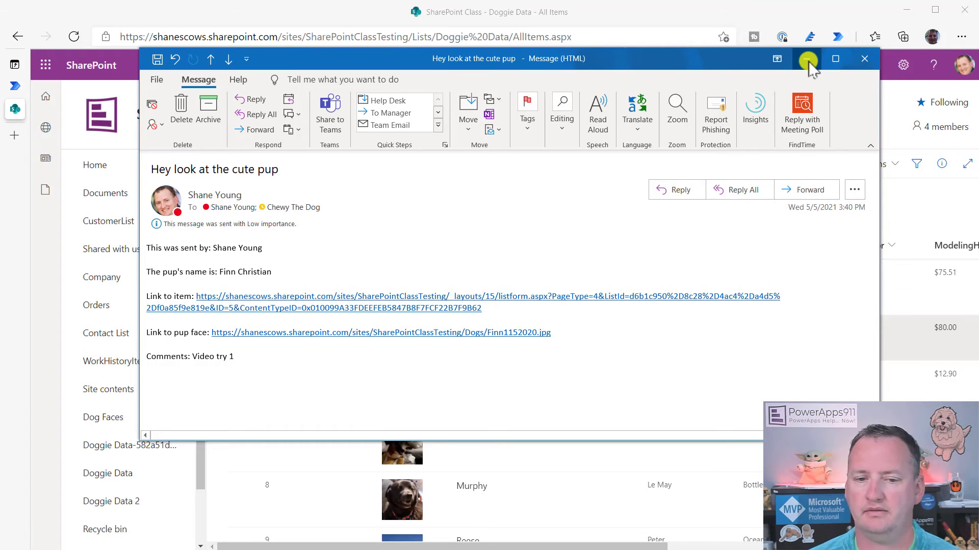
click(807, 61)
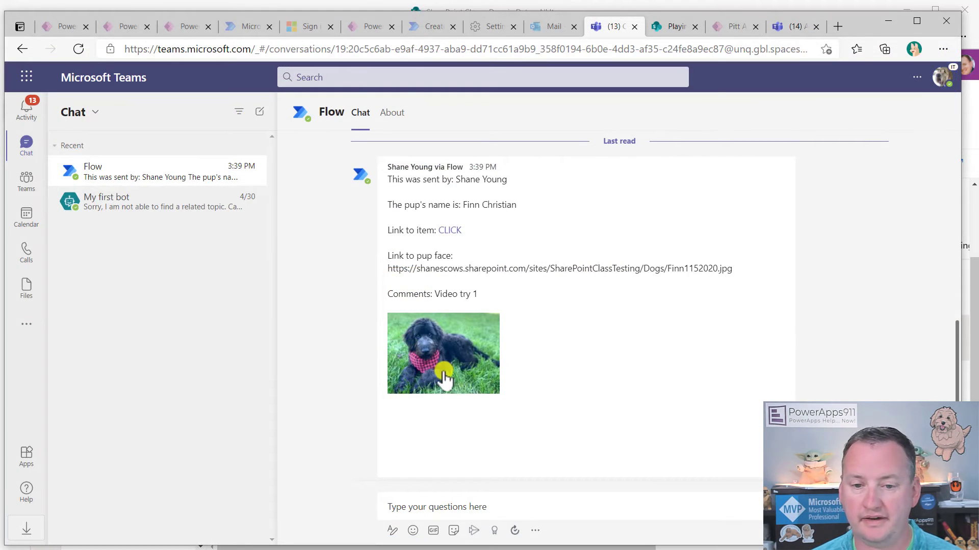
Check Finn's photo post in the Teams Flow chat, highlighting its 'Video try 1' comment, then minimize Teams
scroll(454, 225, down, 1)
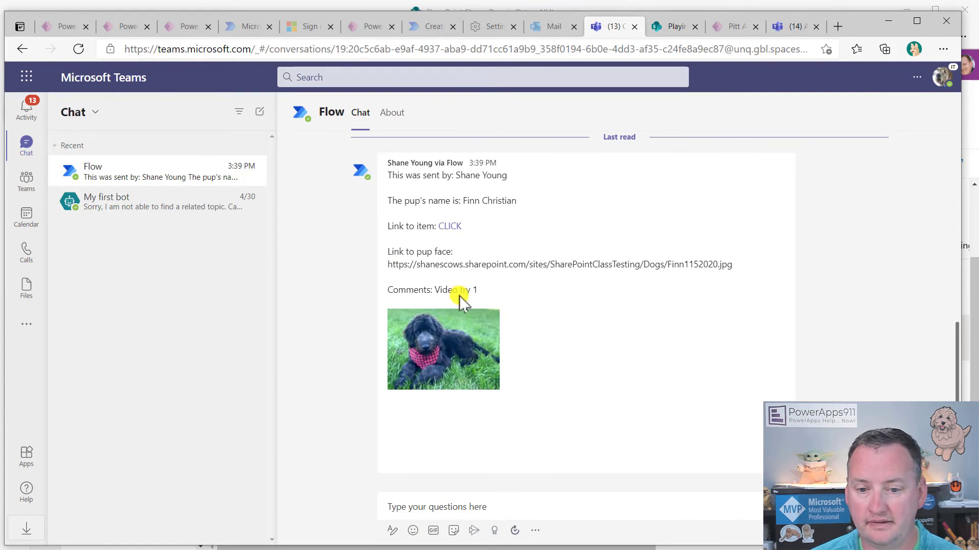
drag(487, 293, 397, 301)
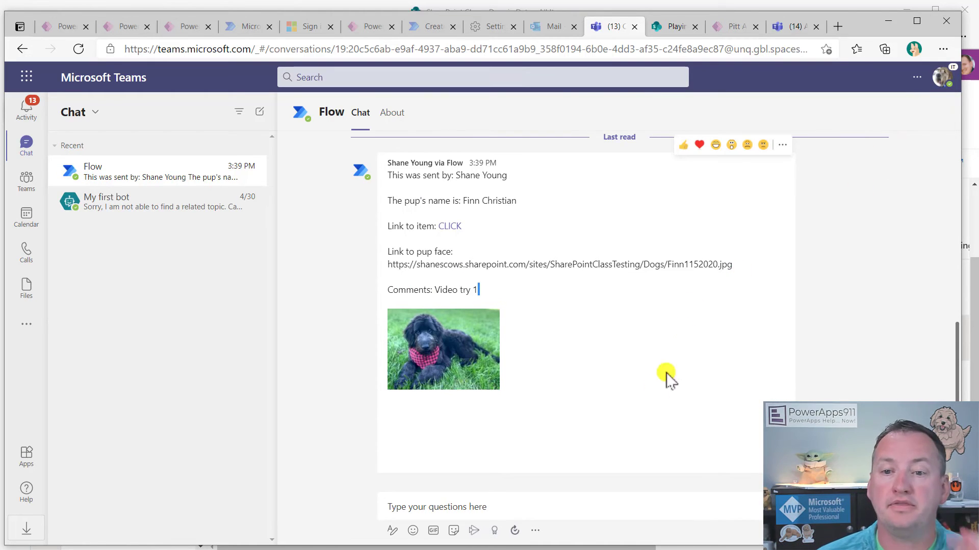
click(889, 20)
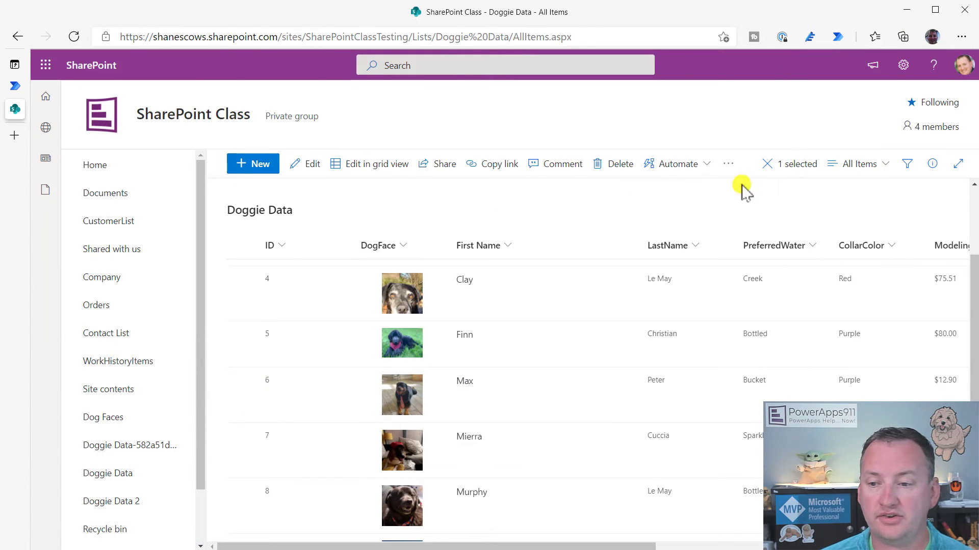
Select only Zoe's row in the Doggie Data list and launch the Send a pup pic flow on it
scroll(286, 440, down, 3)
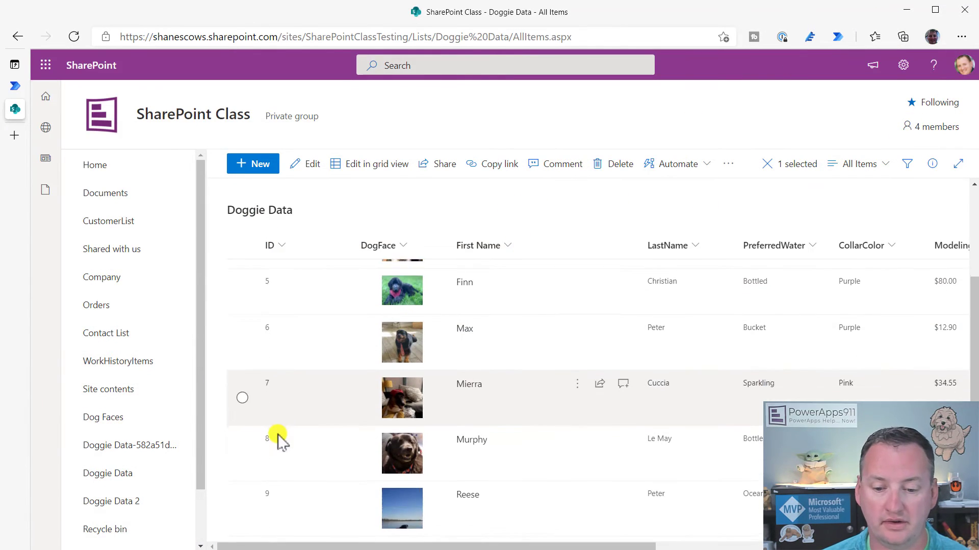
scroll(261, 428, down, 1)
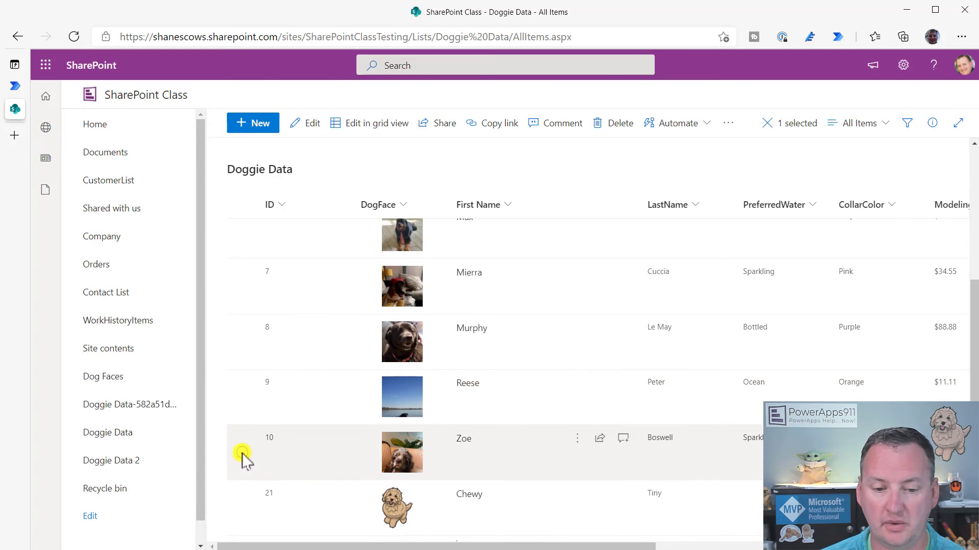
click(242, 452)
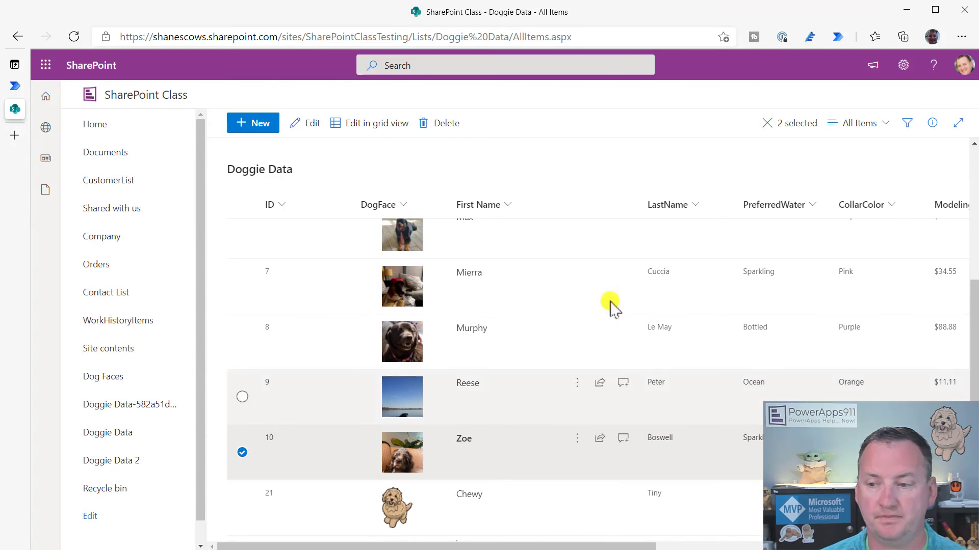
click(767, 122)
click(243, 452)
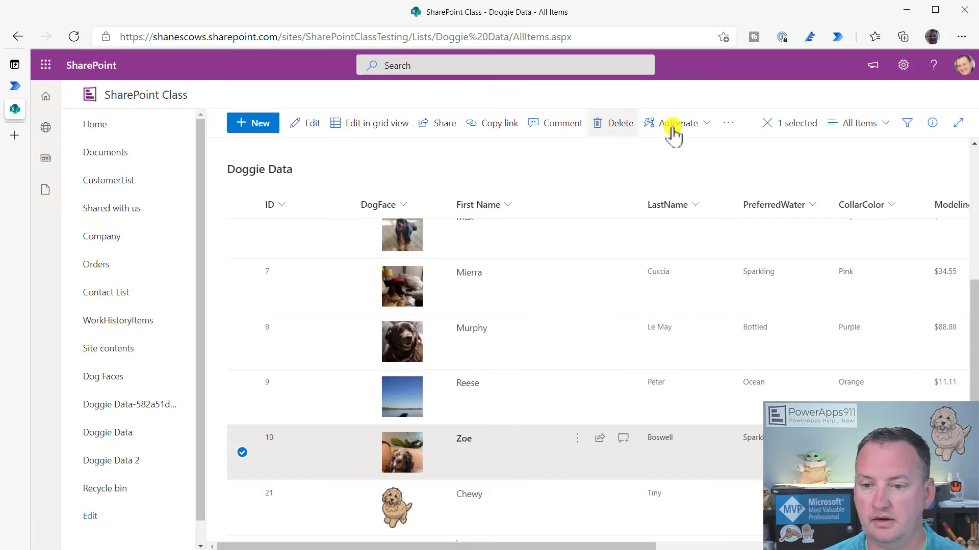
click(688, 127)
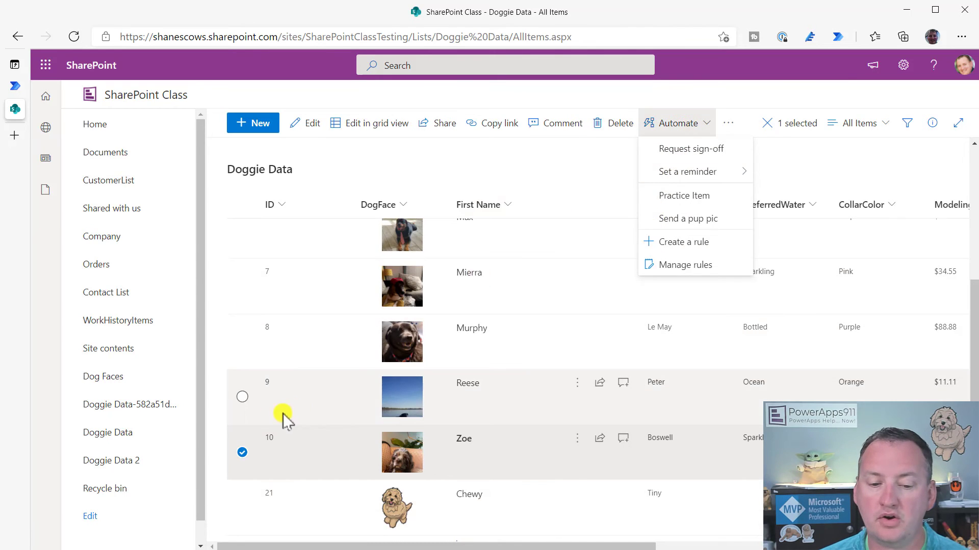
click(242, 398)
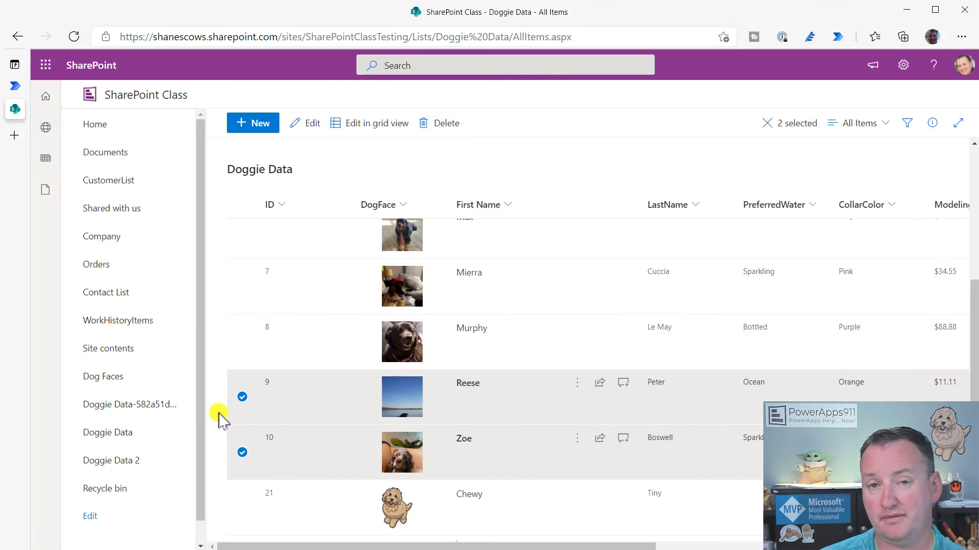
click(242, 398)
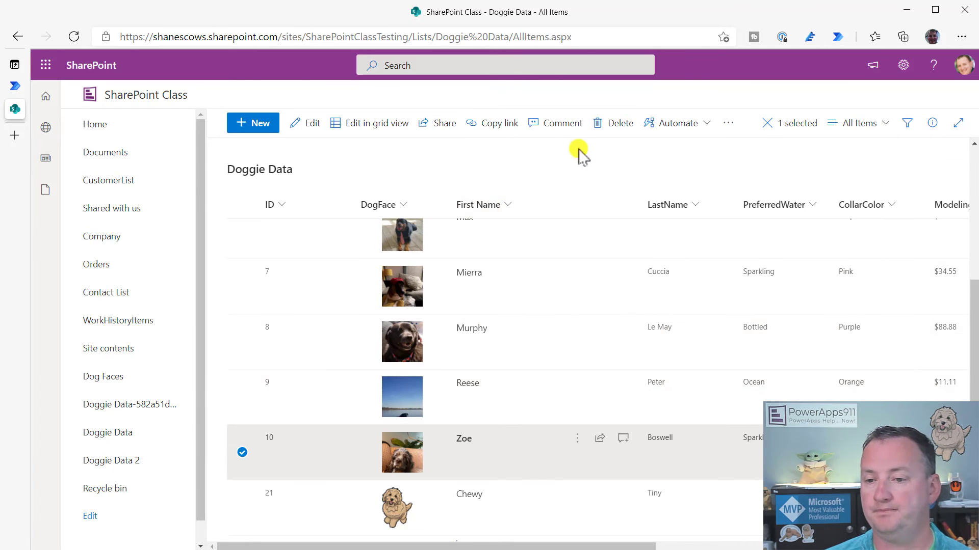
click(678, 123)
click(695, 224)
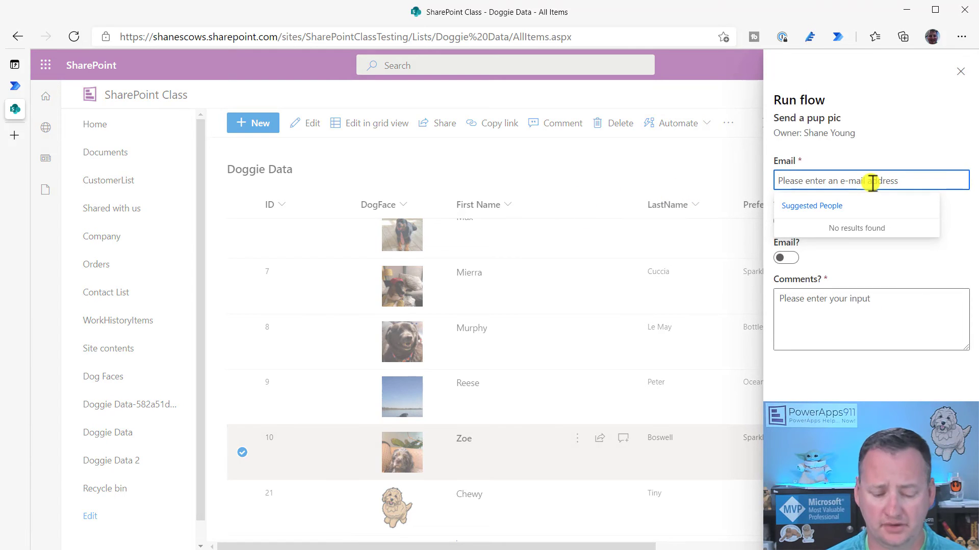
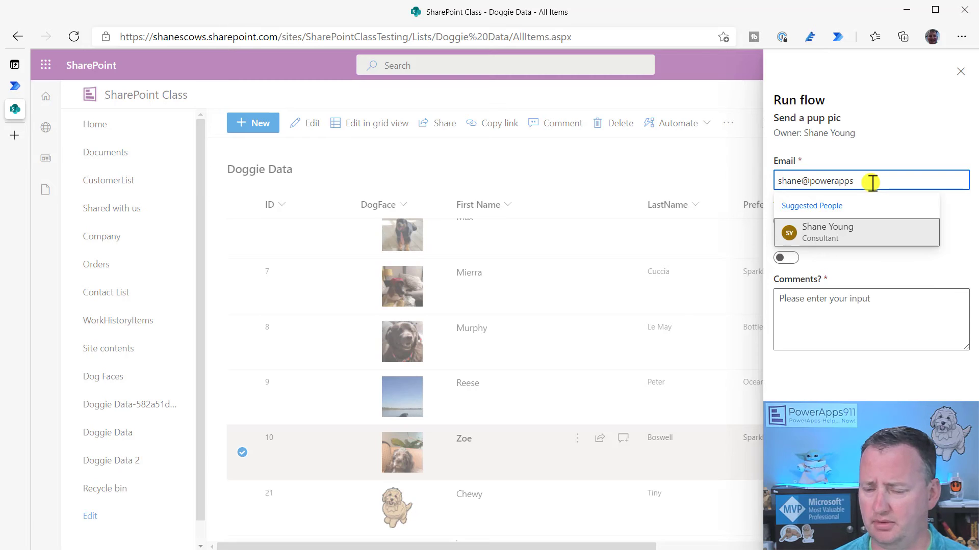
Run Send a pup pic for Zoe to the recipient's e-mail, with Teams and Email on and comment 'Try 2'
click(863, 238)
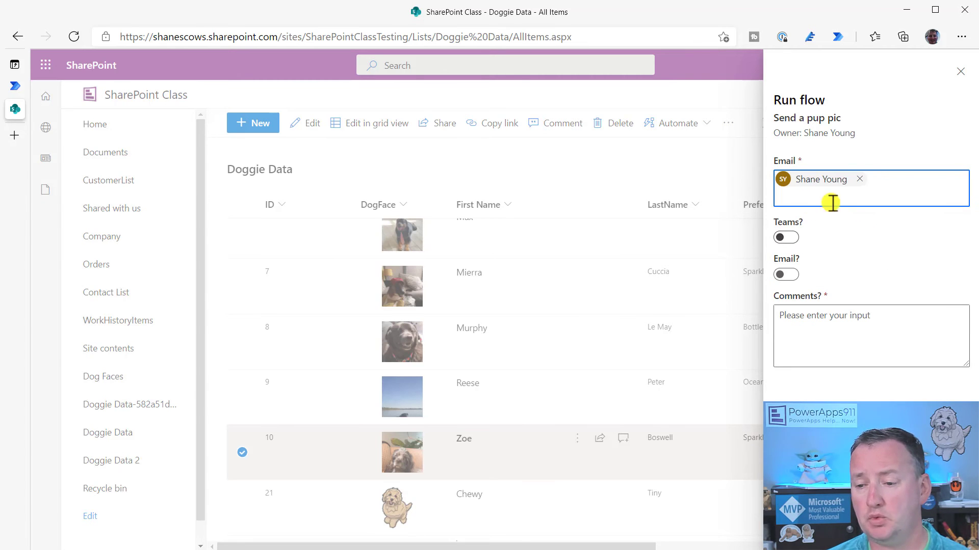
click(787, 238)
click(788, 274)
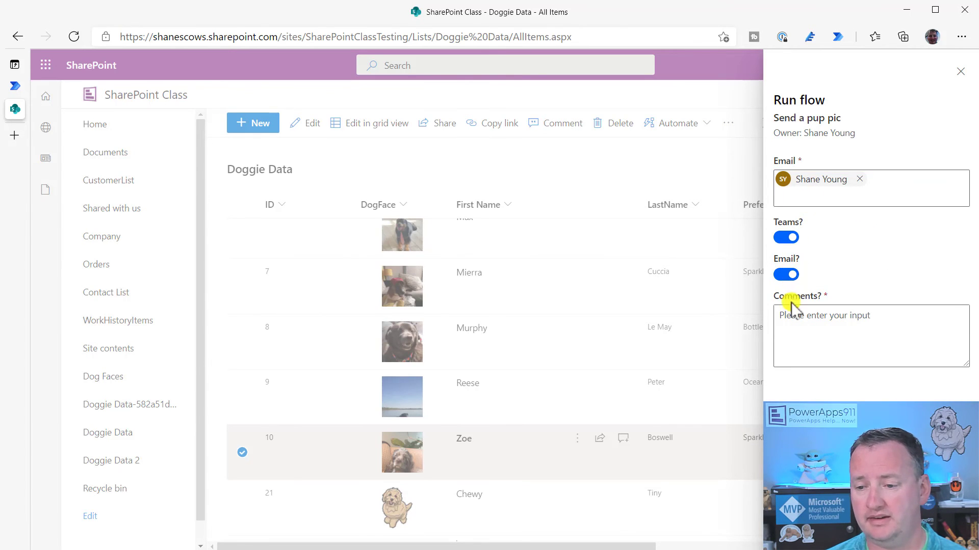
click(814, 331)
text(Try 2)
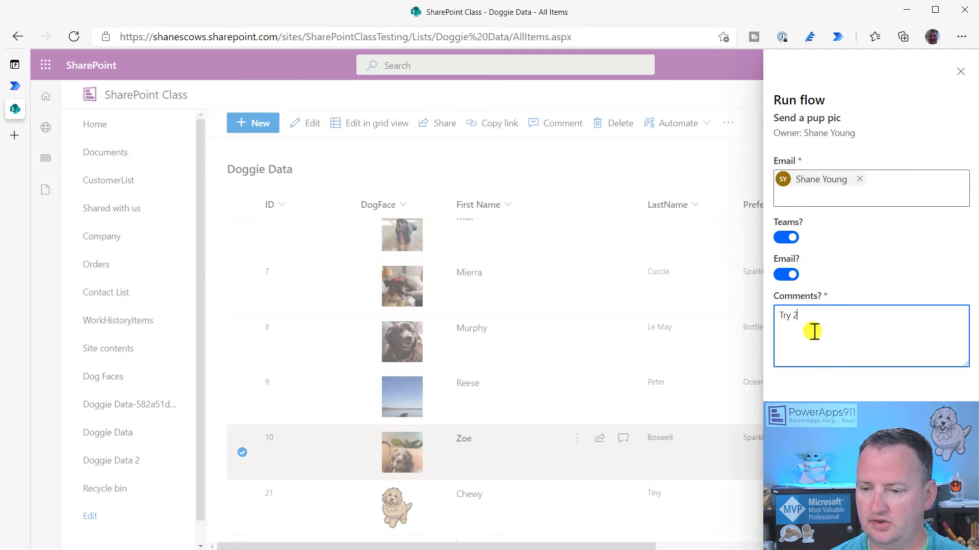
click(792, 408)
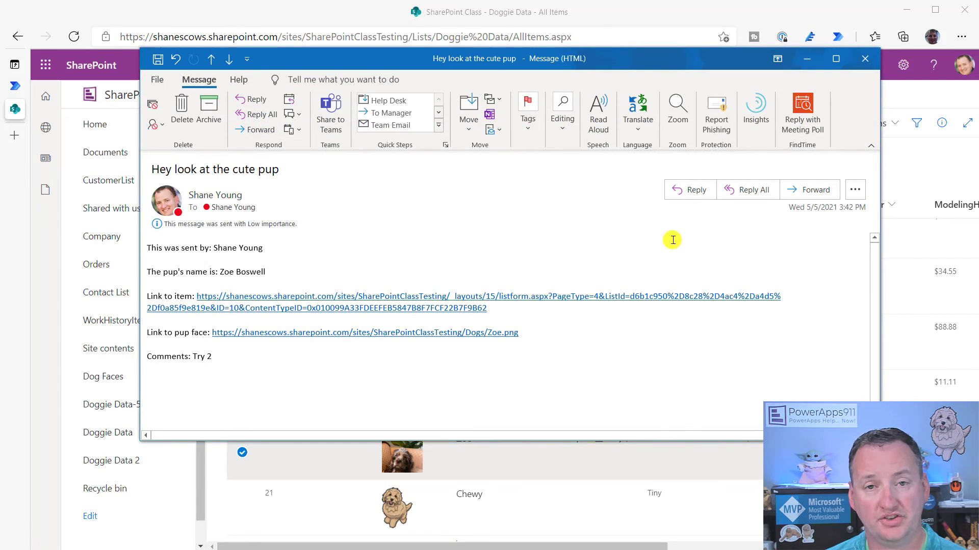
Close Zoe's cute pup email in Outlook after reviewing the 'Try 2' comment
click(865, 58)
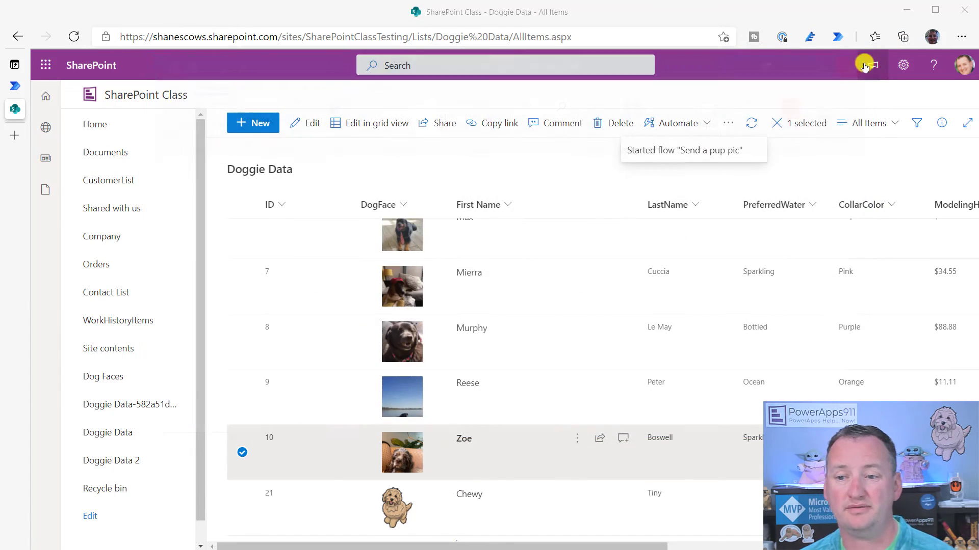